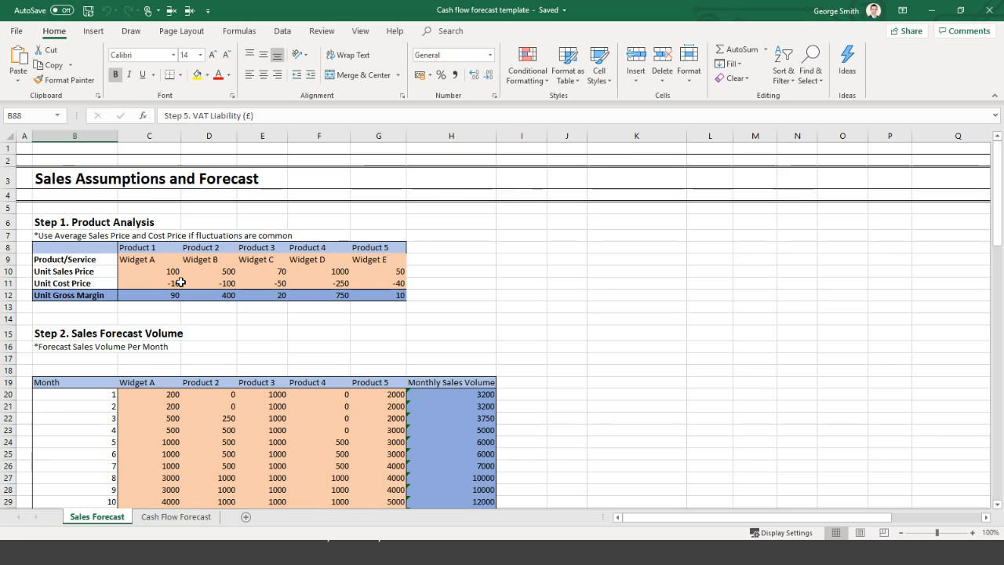
Review the monthly layout of the Step 2 Sales Forecast Volume table, starting from month 1.
{"action": "scroll", "coordinate": [178, 280], "scroll_direction": "down", "scroll_amount": 1}
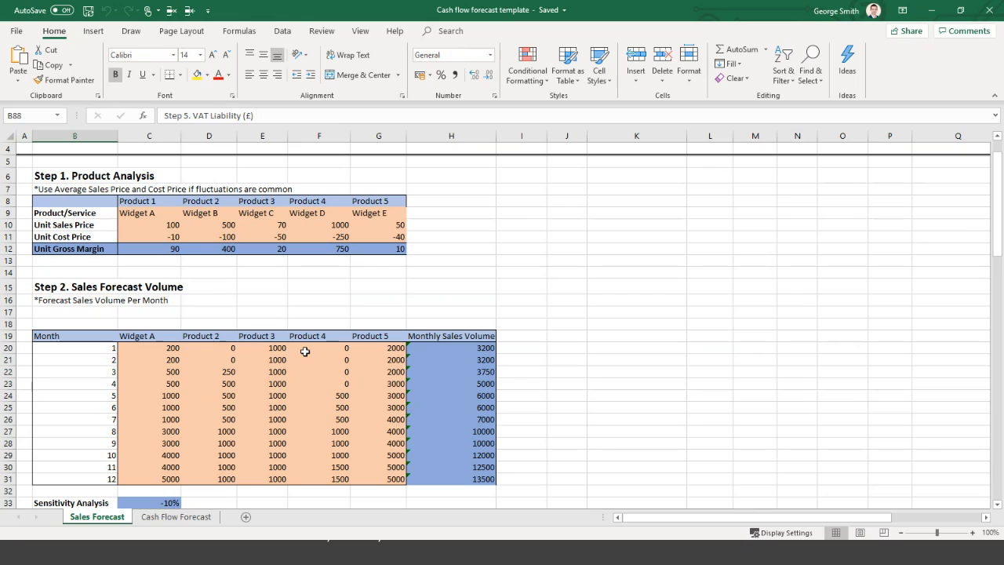
{"action": "left_click", "coordinate": [108, 348]}
{"action": "key", "text": "Down"}
{"action": "key", "text": "Down"}
{"action": "key", "text": "Down"}
{"action": "key", "text": "Down"}
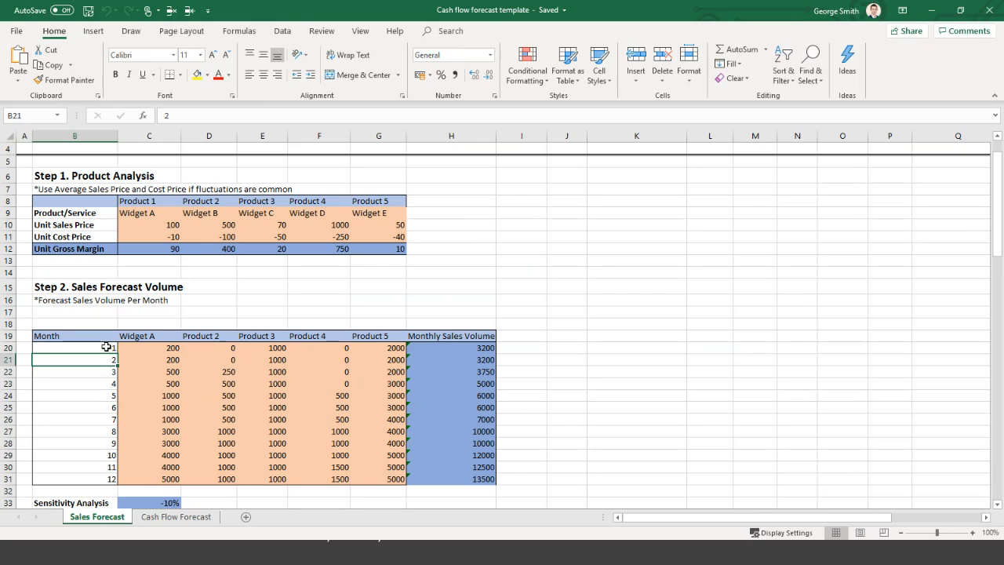
{"action": "key", "text": "Up"}
{"action": "key", "text": "Up"}
{"action": "key", "text": "Up"}
{"action": "key", "text": "Up"}
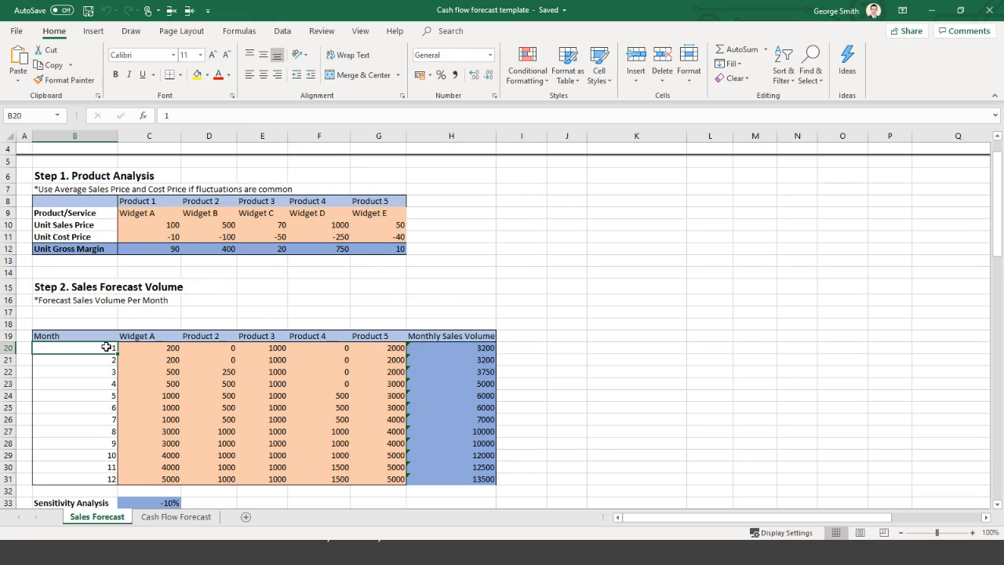
Examine Widget A's monthly forecast volumes and Product 4's volumes for months 1 to 5 in the Step 2 table.
{"action": "key", "text": "Right"}
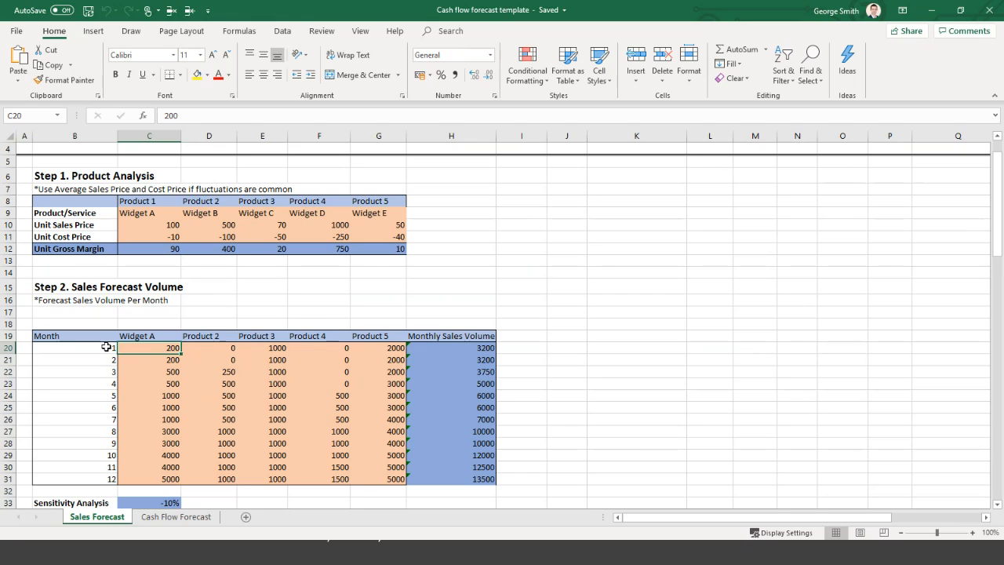
{"action": "left_click", "coordinate": [157, 372]}
{"action": "left_click", "coordinate": [158, 384]}
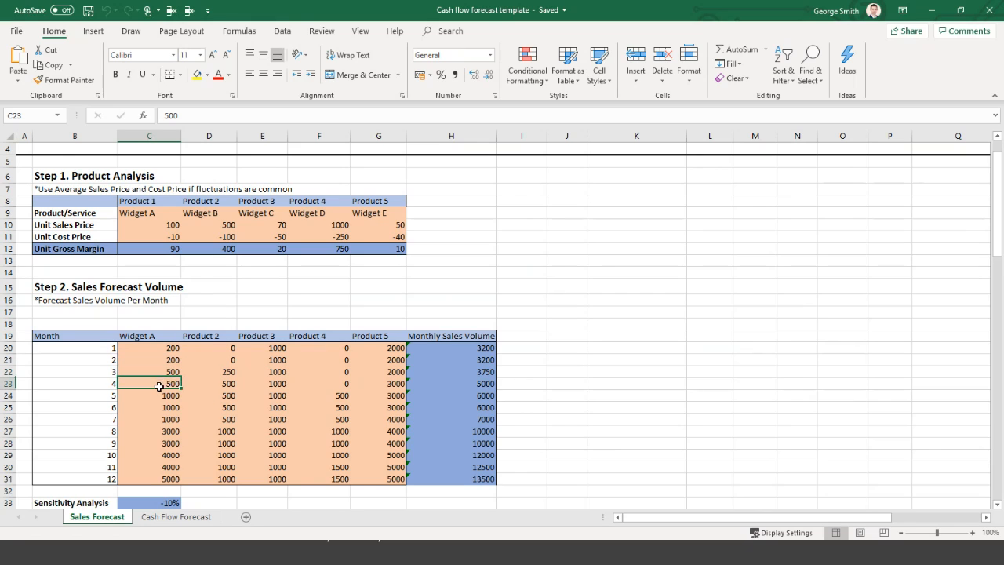
{"action": "left_click", "coordinate": [158, 396]}
{"action": "left_click", "coordinate": [157, 407]}
{"action": "left_click", "coordinate": [158, 443]}
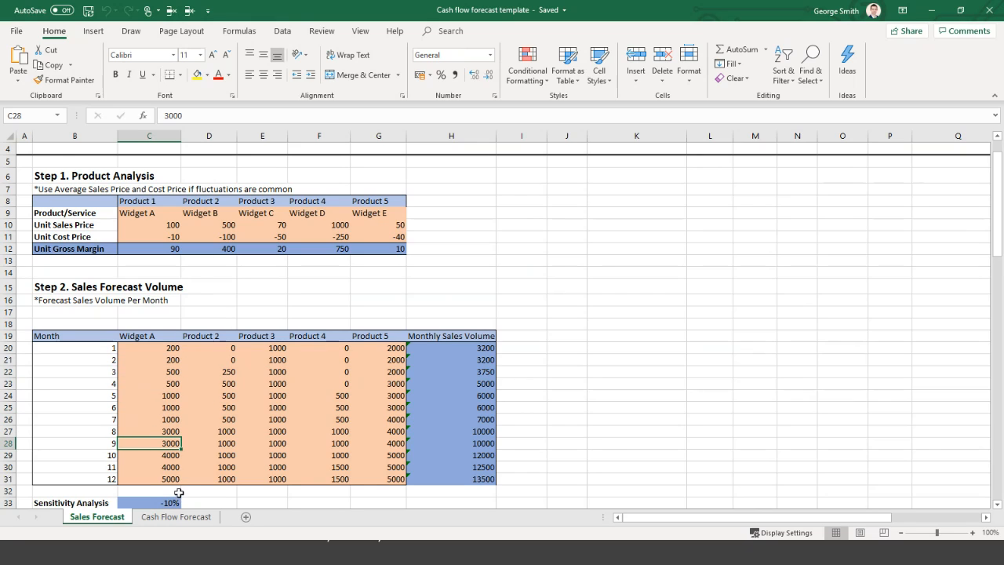
{"action": "left_click_drag", "start_coordinate": [315, 350], "coordinate": [314, 383]}
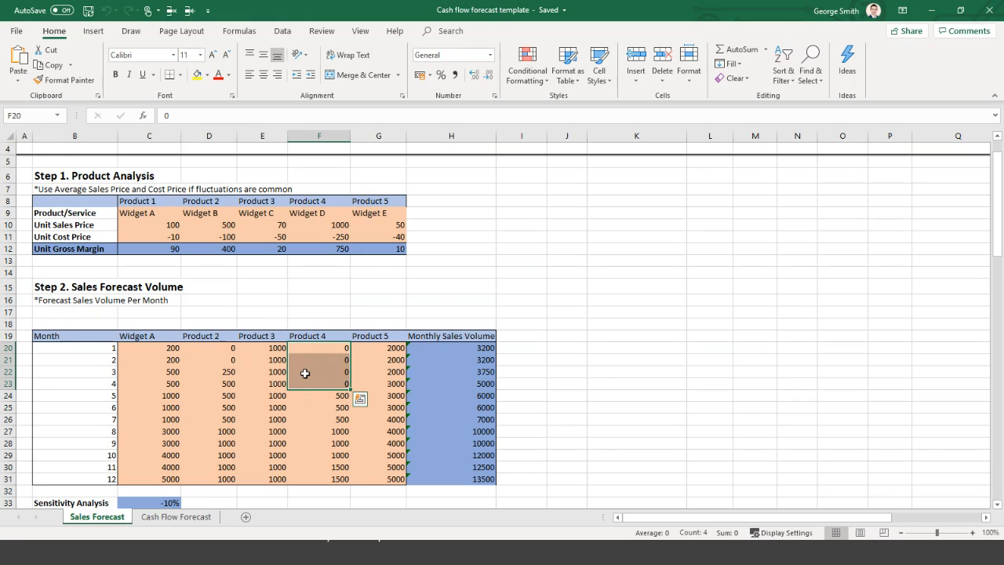
{"action": "left_click", "coordinate": [307, 396]}
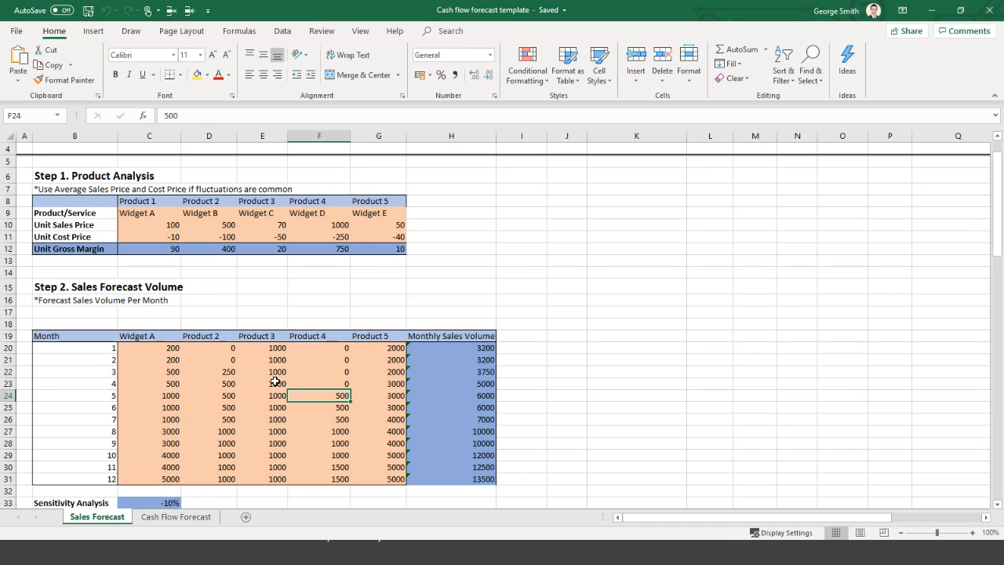
Examine the unit sales prices, Widget A volumes and sensitivity percentage, and inspect the month 1 Product 2 formula in the adjusted volume table.
{"action": "scroll", "coordinate": [275, 381], "scroll_direction": "down", "scroll_amount": 1}
{"action": "left_click", "coordinate": [164, 455]}
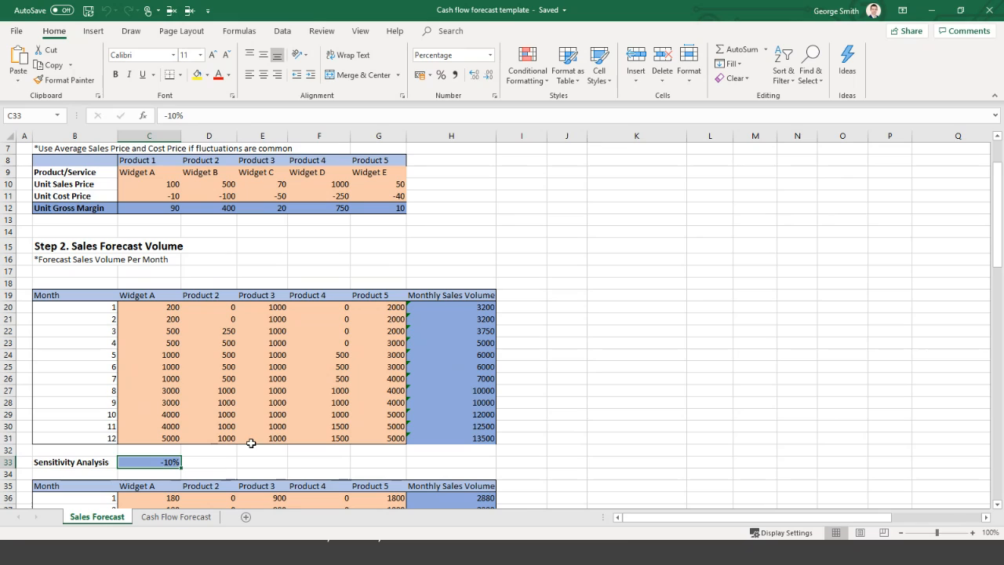
{"action": "left_click_drag", "start_coordinate": [161, 183], "coordinate": [335, 182]}
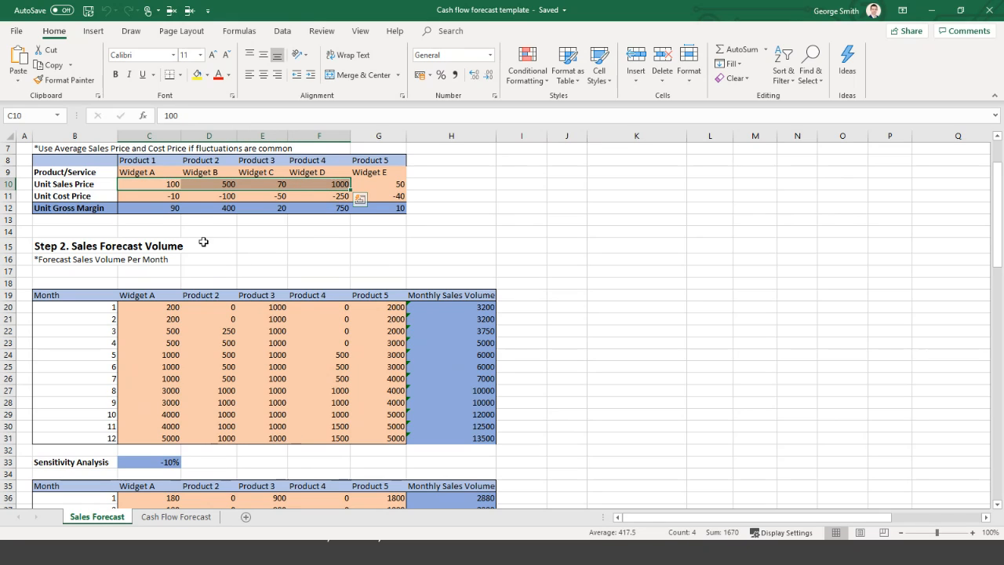
{"action": "left_click", "coordinate": [175, 222]}
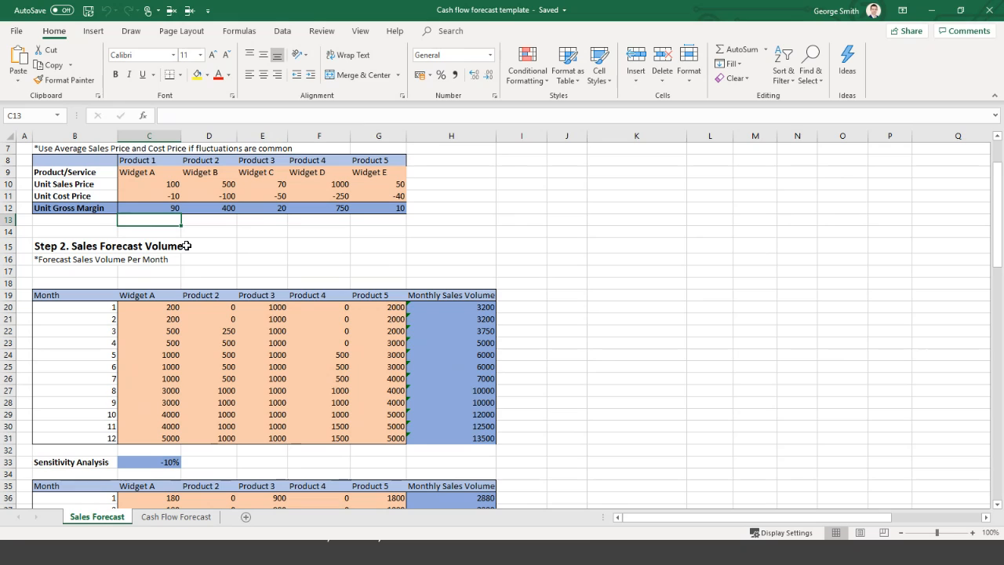
{"action": "left_click", "coordinate": [157, 183]}
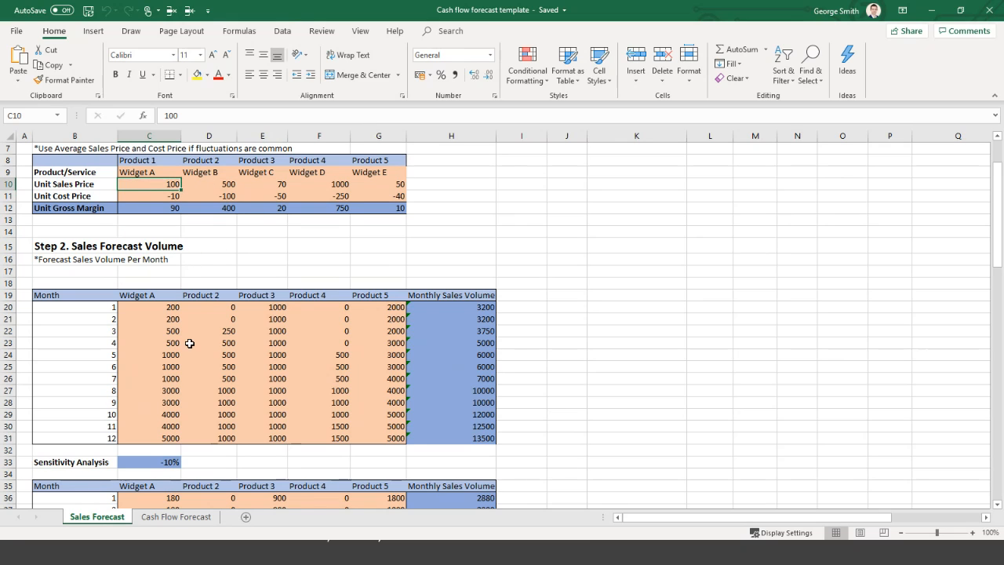
{"action": "scroll", "coordinate": [191, 353], "scroll_direction": "down", "scroll_amount": 1}
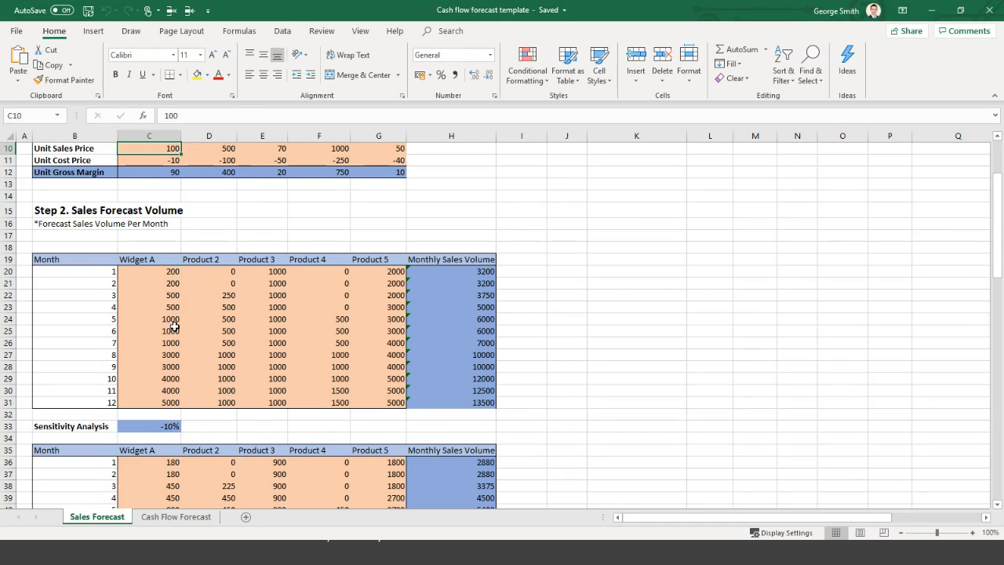
{"action": "left_click_drag", "start_coordinate": [179, 271], "coordinate": [170, 401]}
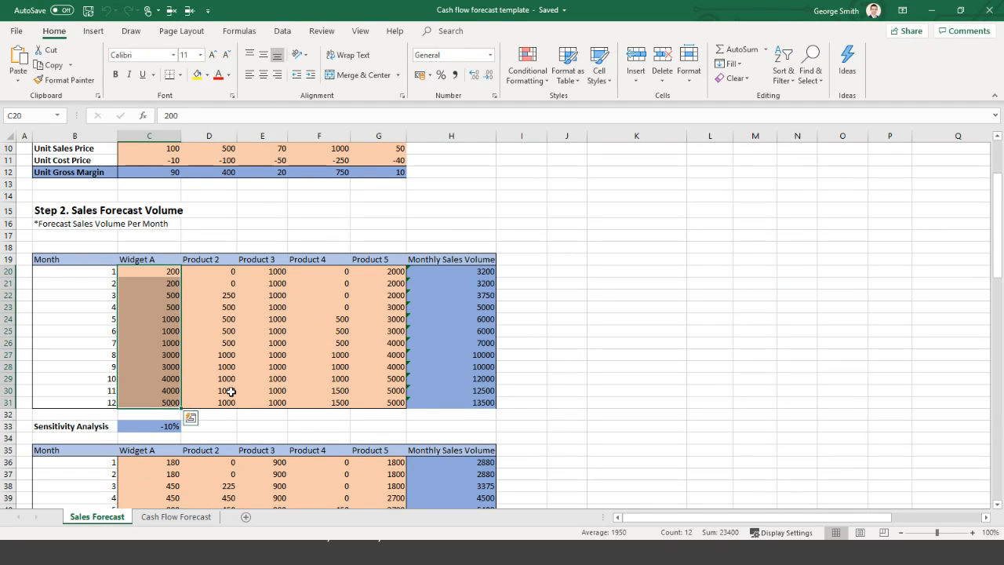
{"action": "left_click", "coordinate": [165, 425]}
{"action": "scroll", "coordinate": [202, 352], "scroll_direction": "down", "scroll_amount": 2}
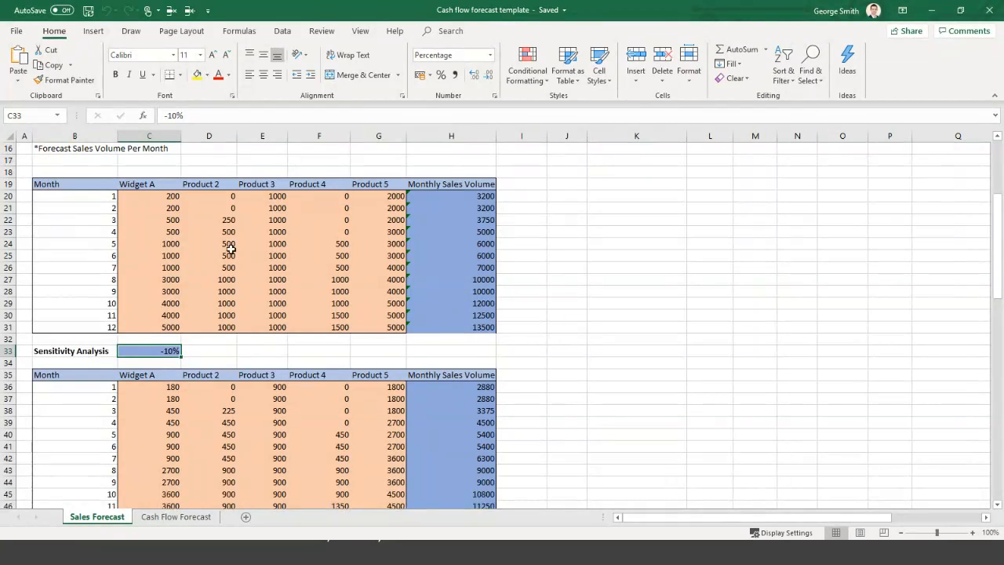
{"action": "scroll", "coordinate": [247, 259], "scroll_direction": "down", "scroll_amount": 2}
{"action": "left_click", "coordinate": [209, 318]}
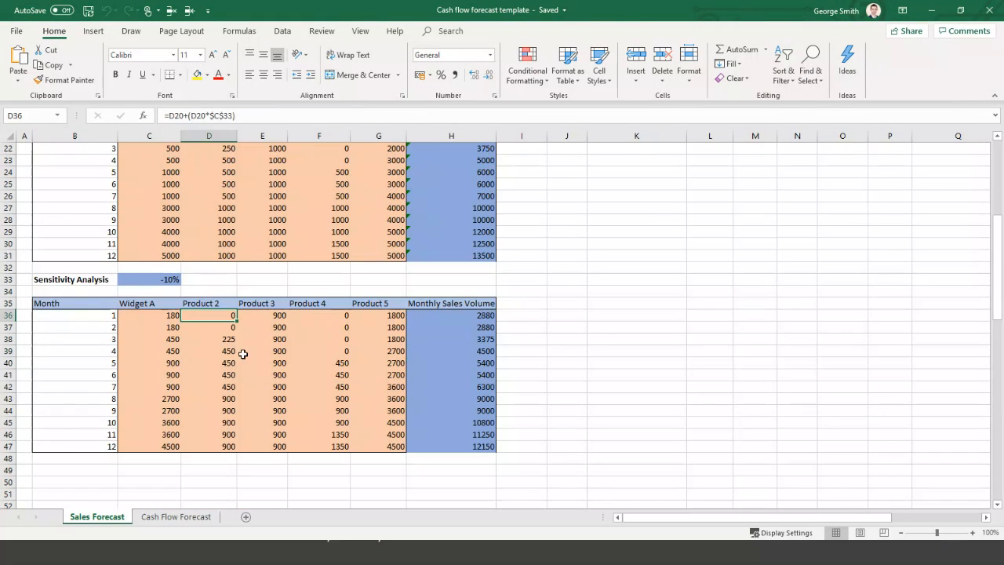
Set the Sensitivity Analysis percentage in C33 to -15%.
{"action": "scroll", "coordinate": [195, 275], "scroll_direction": "up", "scroll_amount": 1}
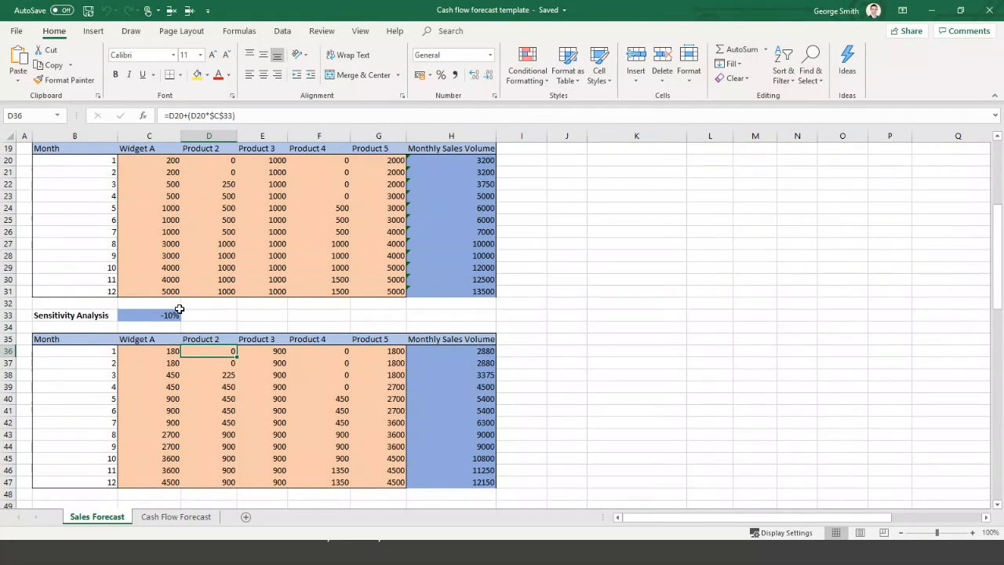
{"action": "left_click", "coordinate": [176, 313]}
{"action": "type", "text": "-15"}
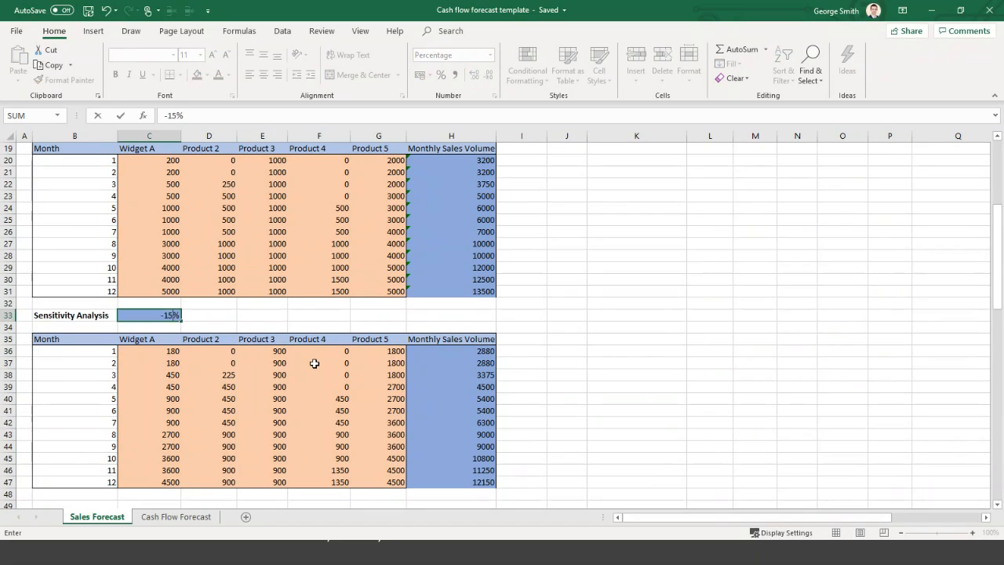
{"action": "key", "text": "Return"}
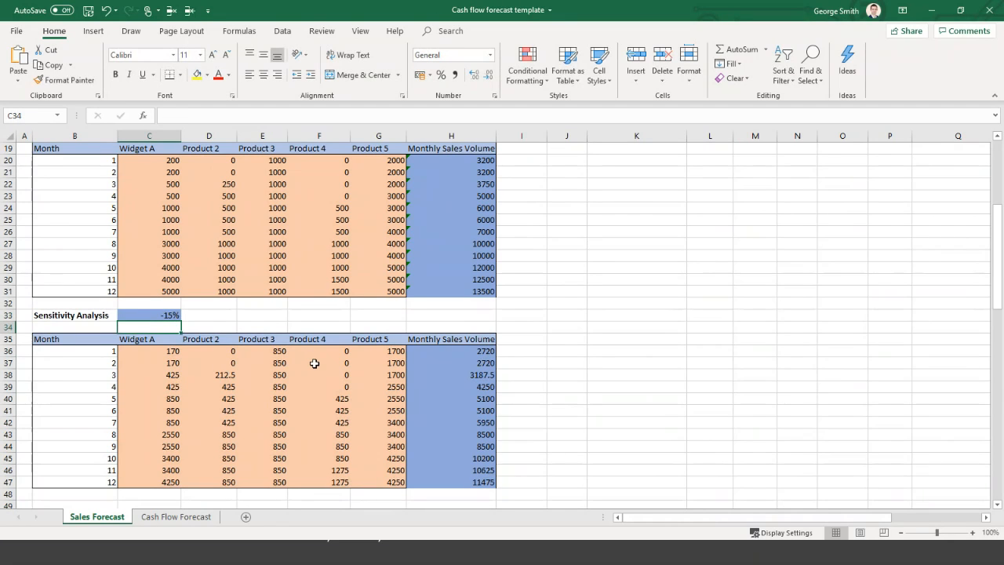
{"action": "key", "text": "Up"}
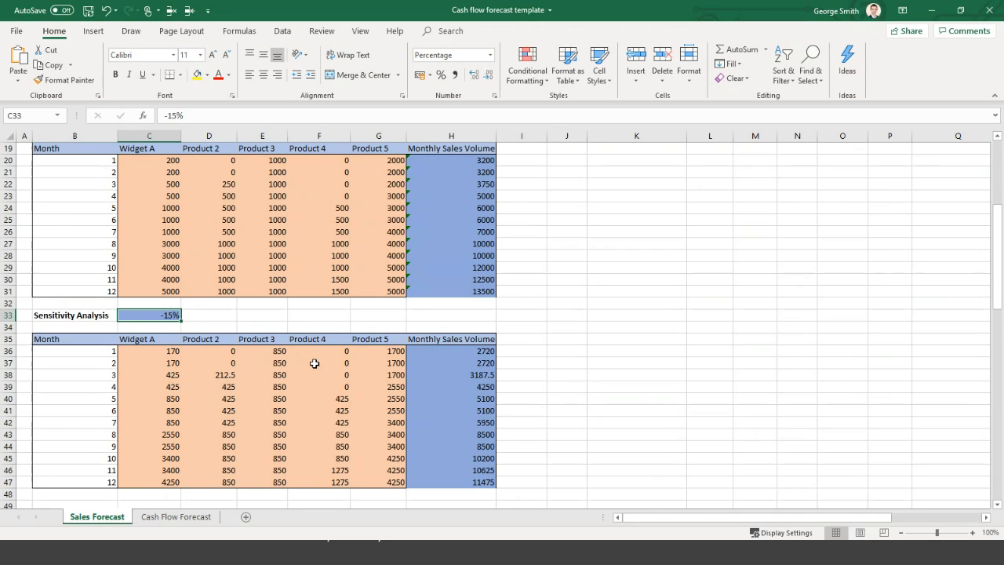
Compare Widget A's month 1 forecast volume with its sensitivity-adjusted volume and inspect the formula in C36.
{"action": "scroll", "coordinate": [328, 341], "scroll_direction": "down", "scroll_amount": 4}
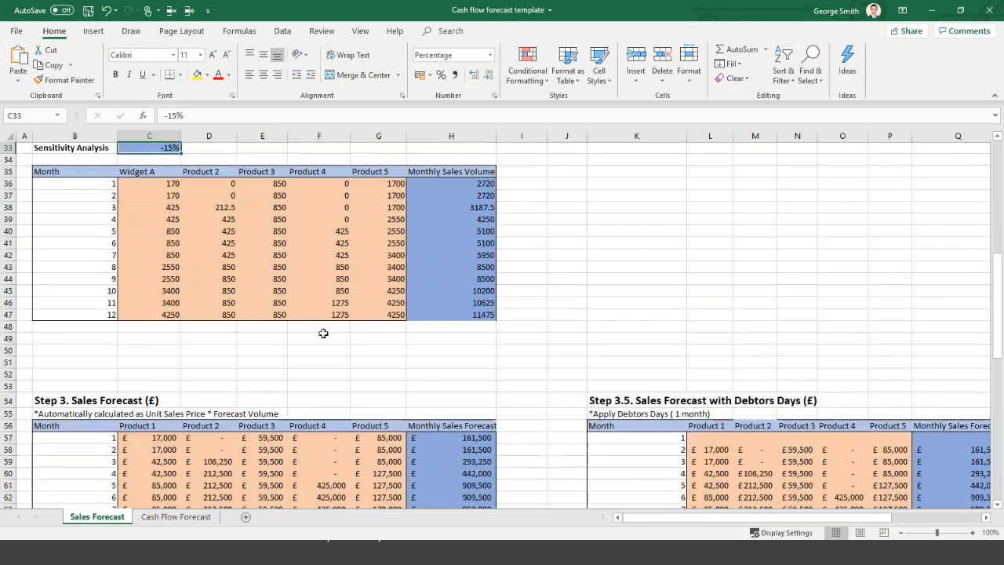
{"action": "scroll", "coordinate": [323, 333], "scroll_direction": "up", "scroll_amount": 3}
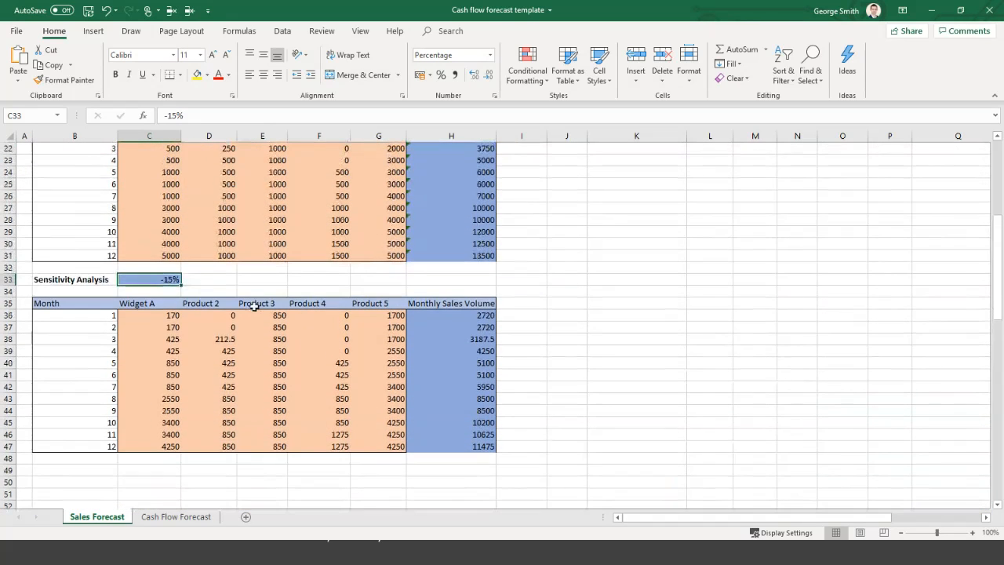
{"action": "scroll", "coordinate": [223, 304], "scroll_direction": "up", "scroll_amount": 1}
{"action": "left_click", "coordinate": [170, 160]}
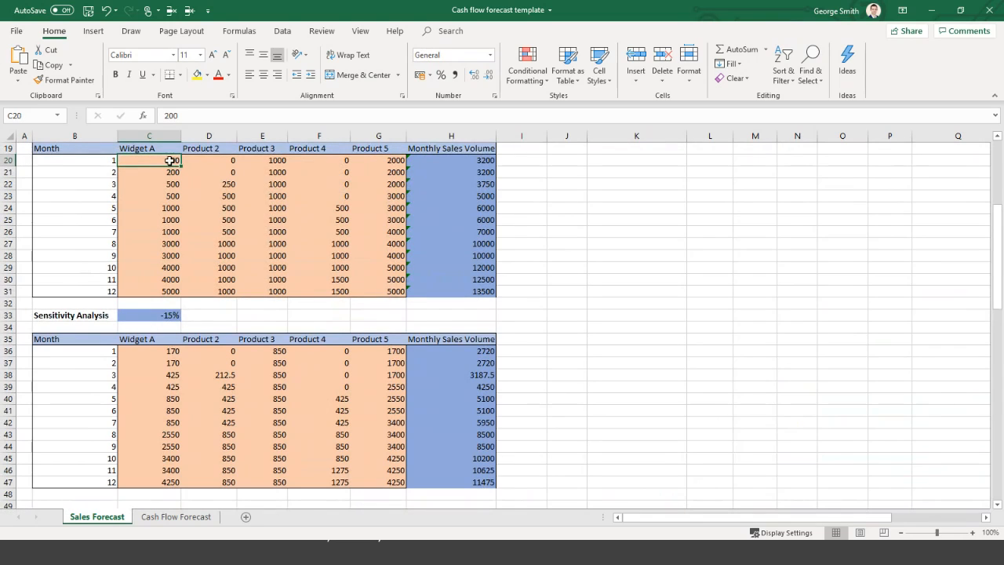
{"action": "left_click", "coordinate": [168, 316]}
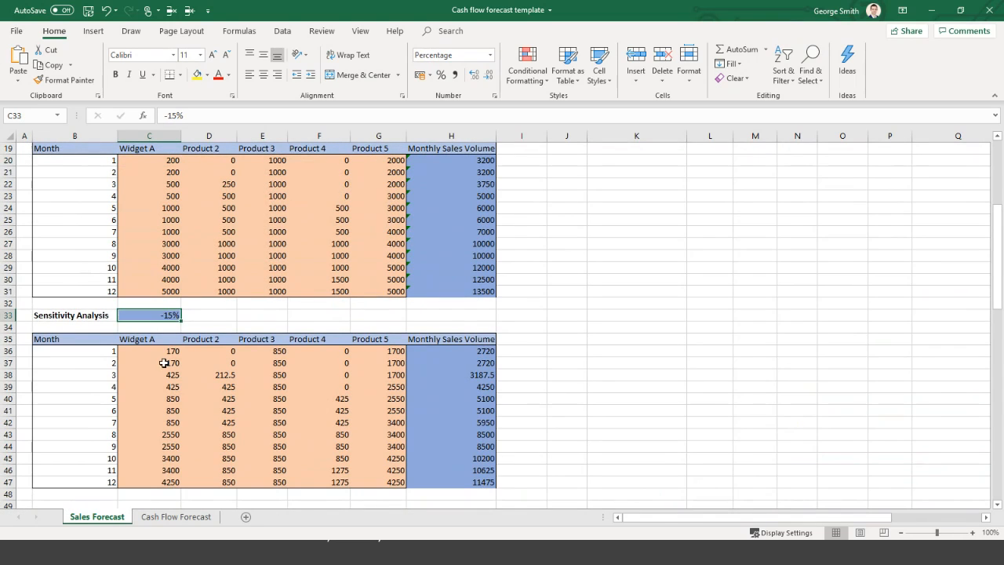
{"action": "left_click", "coordinate": [168, 355]}
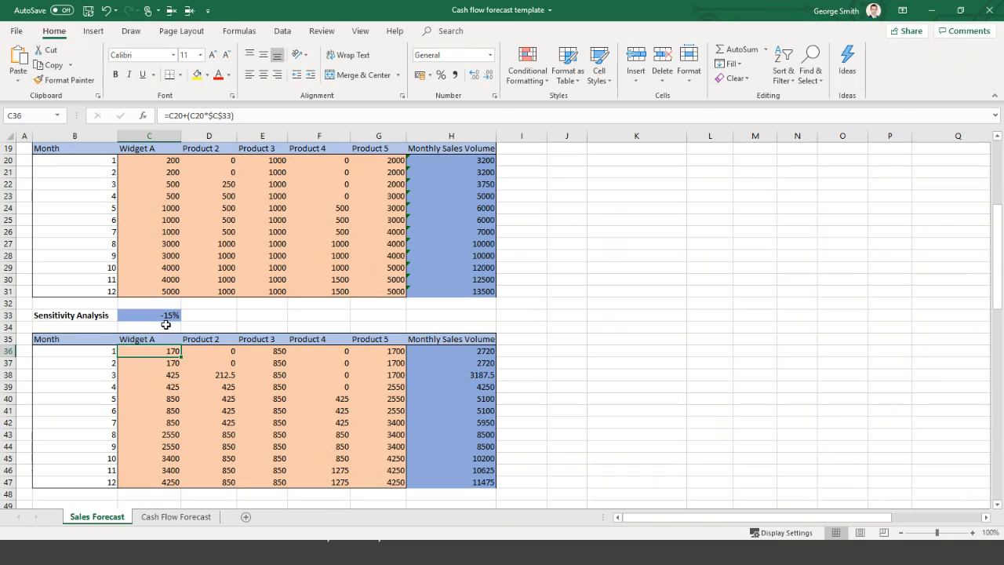
{"action": "scroll", "coordinate": [170, 333], "scroll_direction": "up", "scroll_amount": 1}
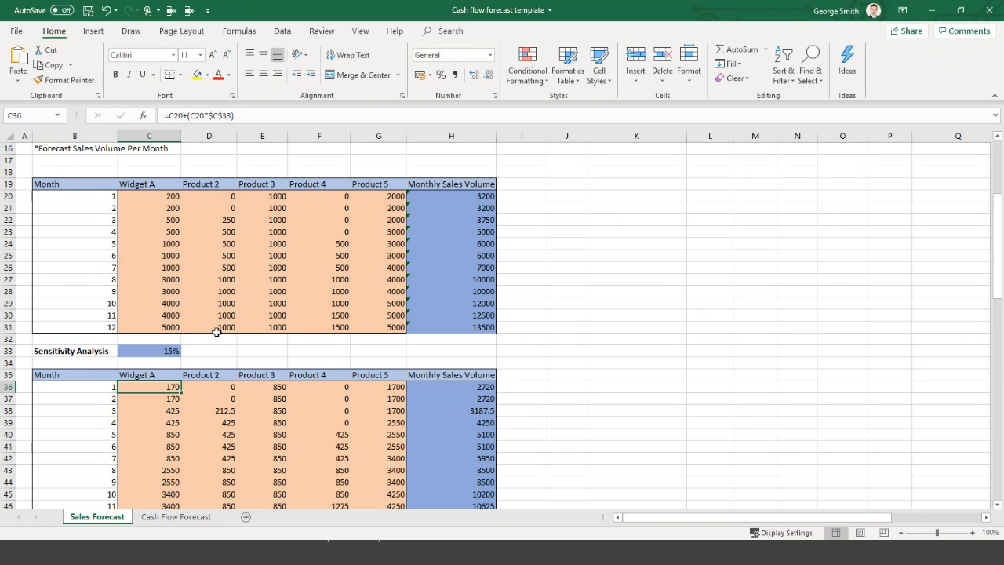
{"action": "scroll", "coordinate": [219, 329], "scroll_direction": "down", "scroll_amount": 1}
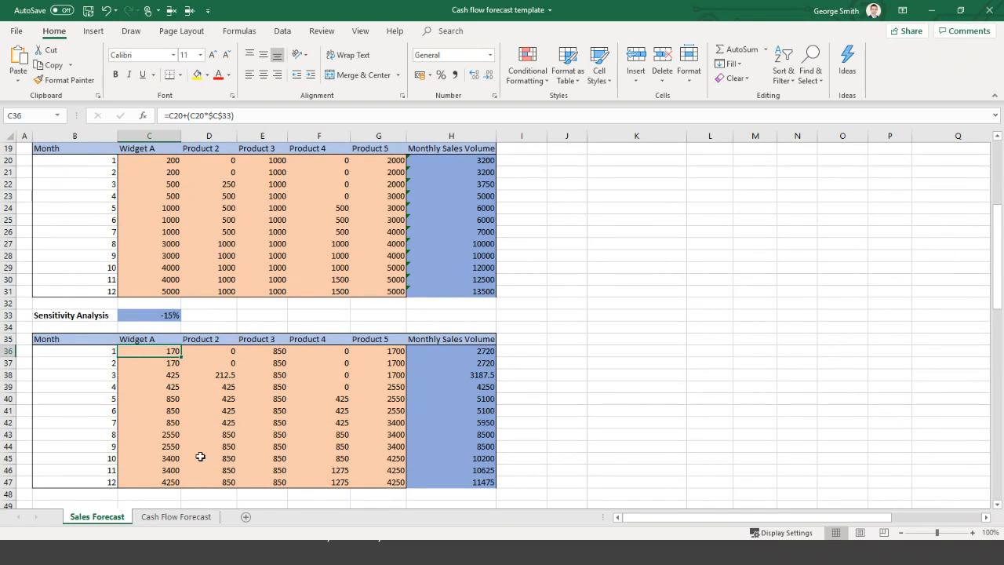
{"action": "left_click", "coordinate": [171, 318]}
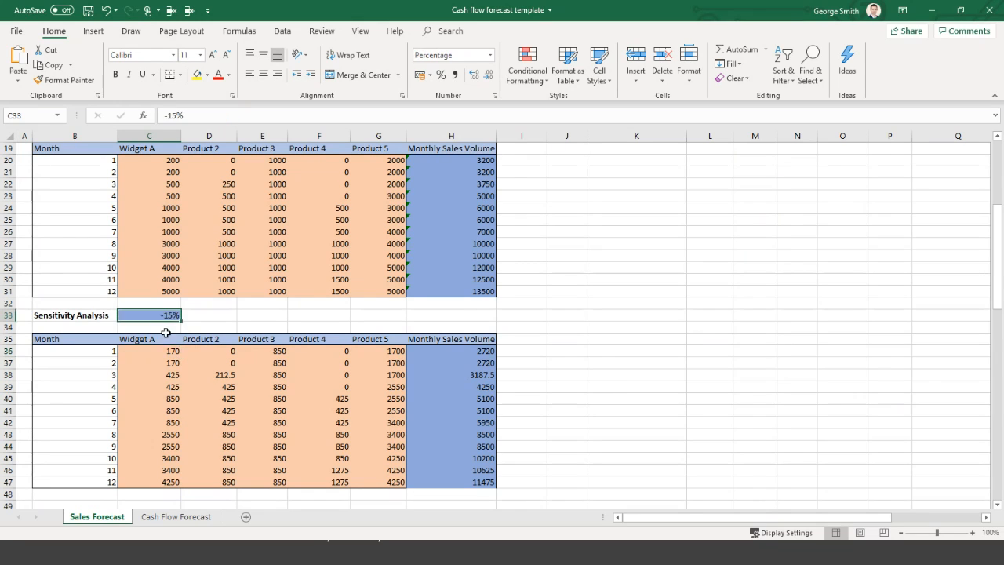
{"action": "left_click", "coordinate": [168, 351]}
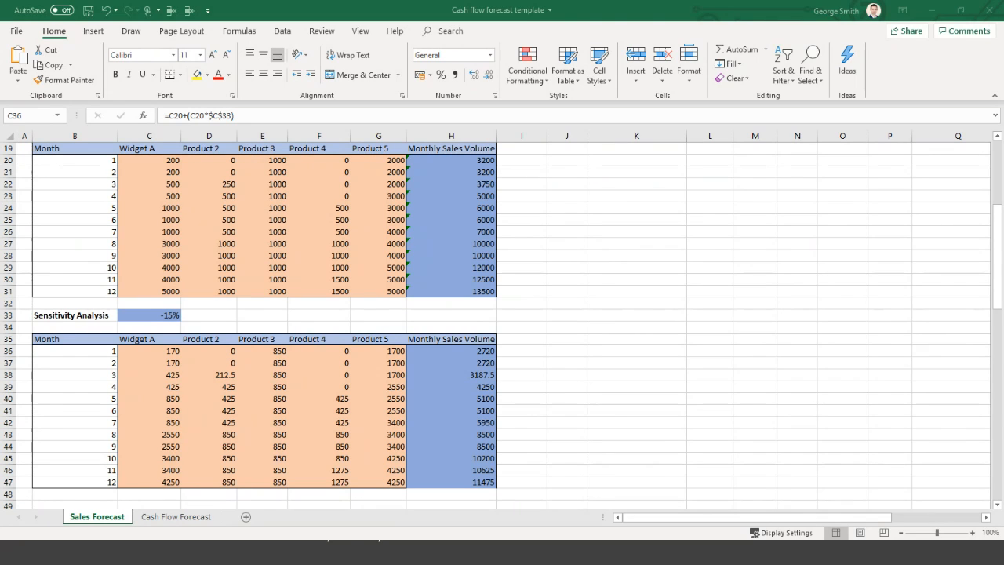
Trace how Widget A's unit sales price and adjusted volumes feed the Step 3 Sales Forecast, and examine the Step 3.5 debtors days table.
{"action": "left_click", "coordinate": [379, 221]}
{"action": "scroll", "coordinate": [379, 220], "scroll_direction": "down", "scroll_amount": 4}
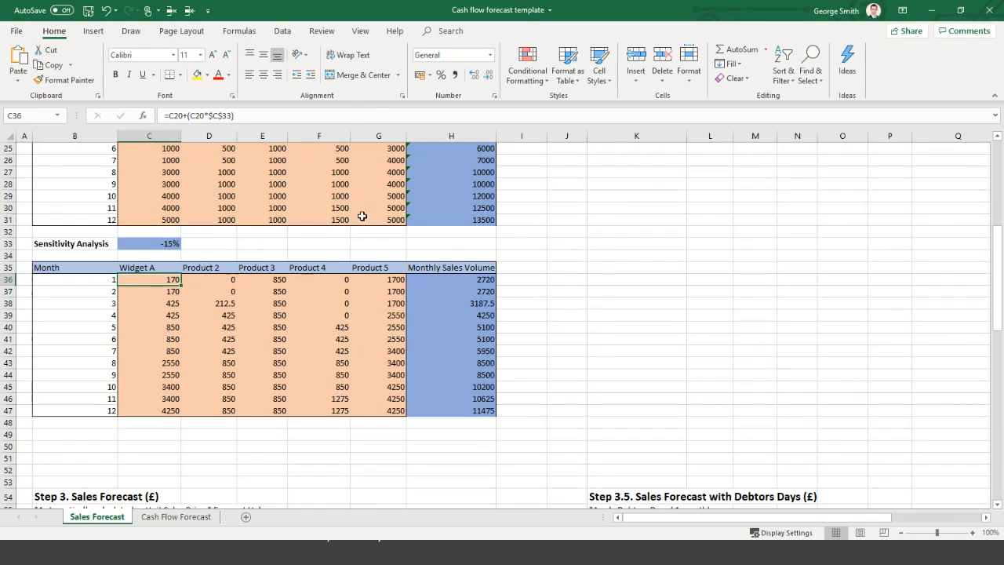
{"action": "scroll", "coordinate": [360, 216], "scroll_direction": "down", "scroll_amount": 5}
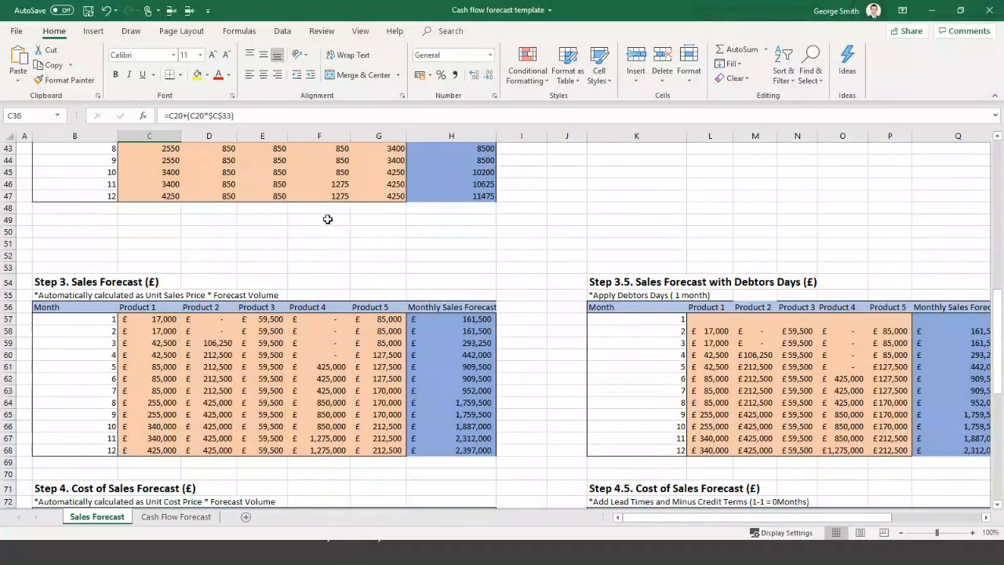
{"action": "scroll", "coordinate": [313, 294], "scroll_direction": "up", "scroll_amount": 11}
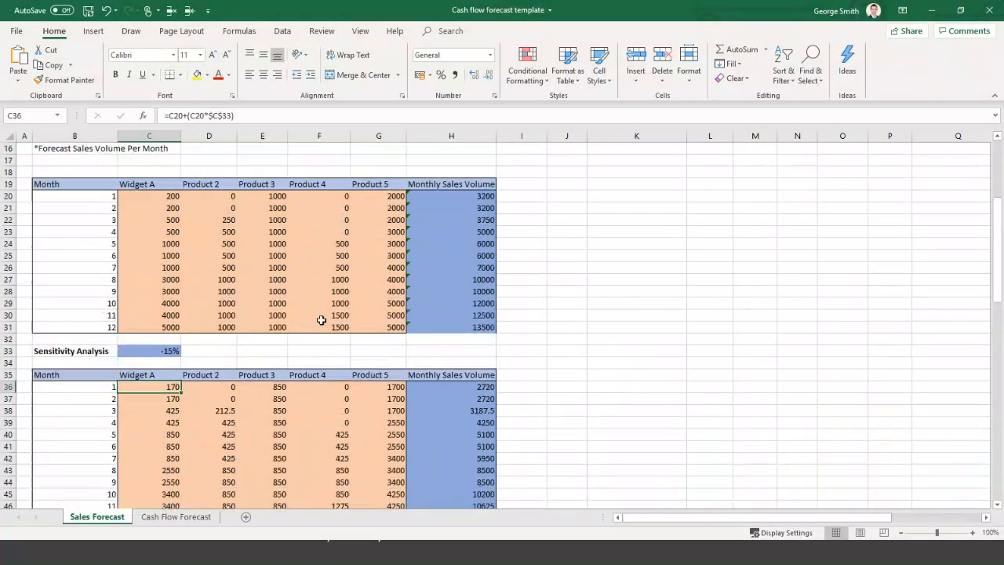
{"action": "scroll", "coordinate": [202, 183], "scroll_direction": "up", "scroll_amount": 1}
{"action": "left_click", "coordinate": [161, 183]}
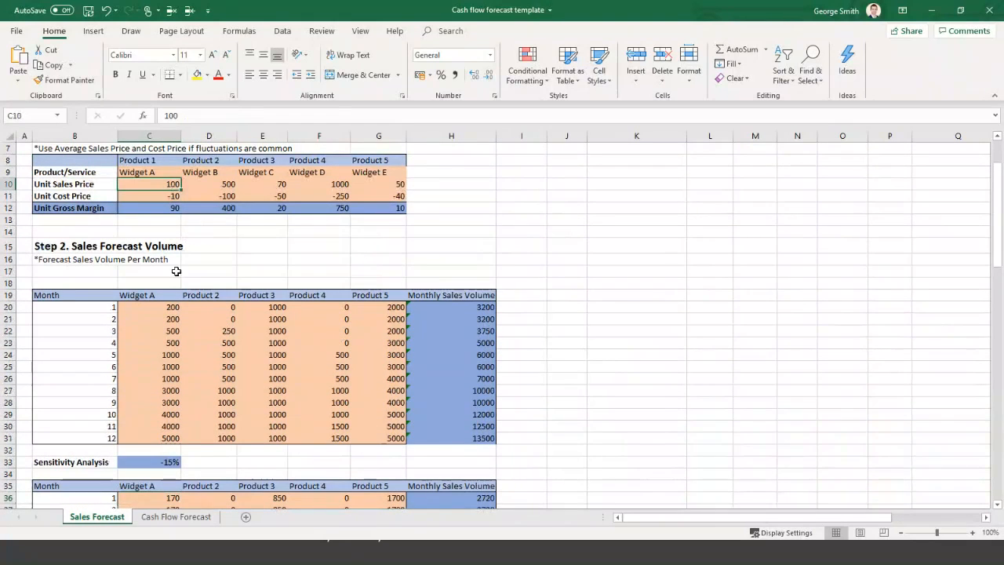
{"action": "scroll", "coordinate": [181, 424], "scroll_direction": "down", "scroll_amount": 5}
{"action": "left_click", "coordinate": [176, 315]}
{"action": "left_click", "coordinate": [175, 339]}
{"action": "scroll", "coordinate": [182, 382], "scroll_direction": "down", "scroll_amount": 6}
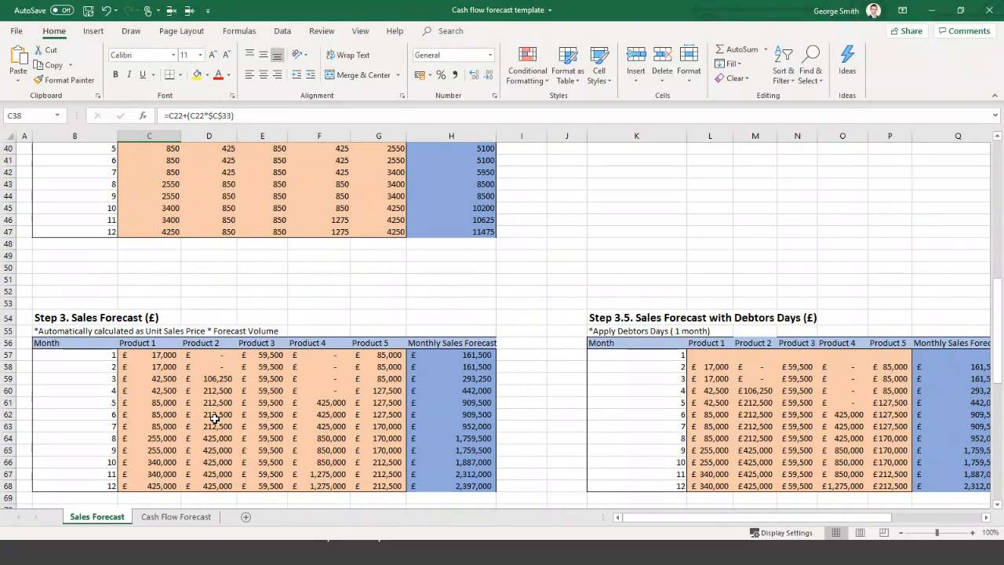
{"action": "scroll", "coordinate": [225, 410], "scroll_direction": "down", "scroll_amount": 1}
{"action": "left_click_drag", "start_coordinate": [653, 257], "coordinate": [776, 453]}
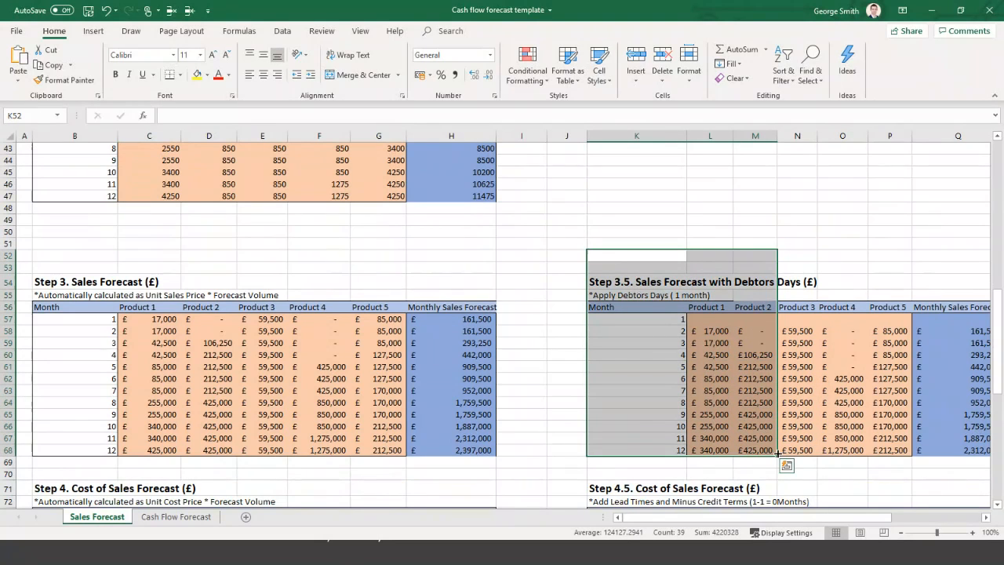
Compare the Step 3.5 debtors days table with the Step 3 Sales Forecast, inspecting the Product 1 formulas in L58 and C57.
{"action": "left_click", "coordinate": [821, 465]}
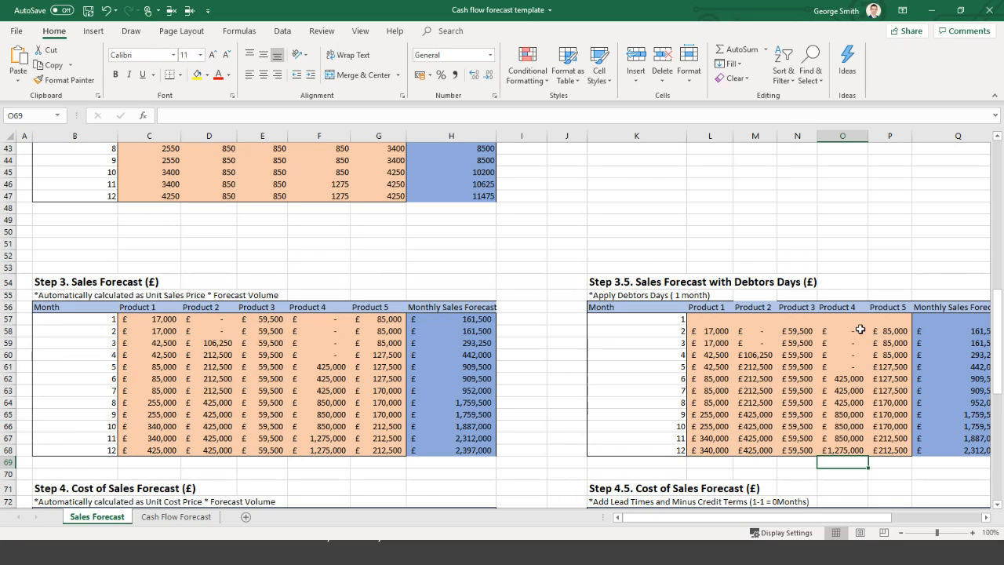
{"action": "left_click", "coordinate": [721, 329]}
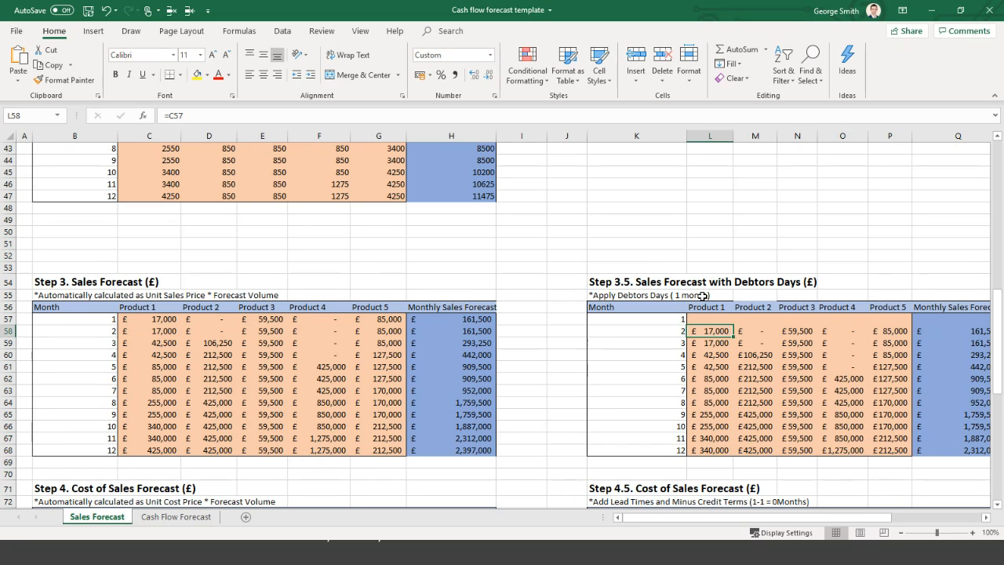
{"action": "left_click", "coordinate": [702, 296]}
{"action": "left_click", "coordinate": [175, 319]}
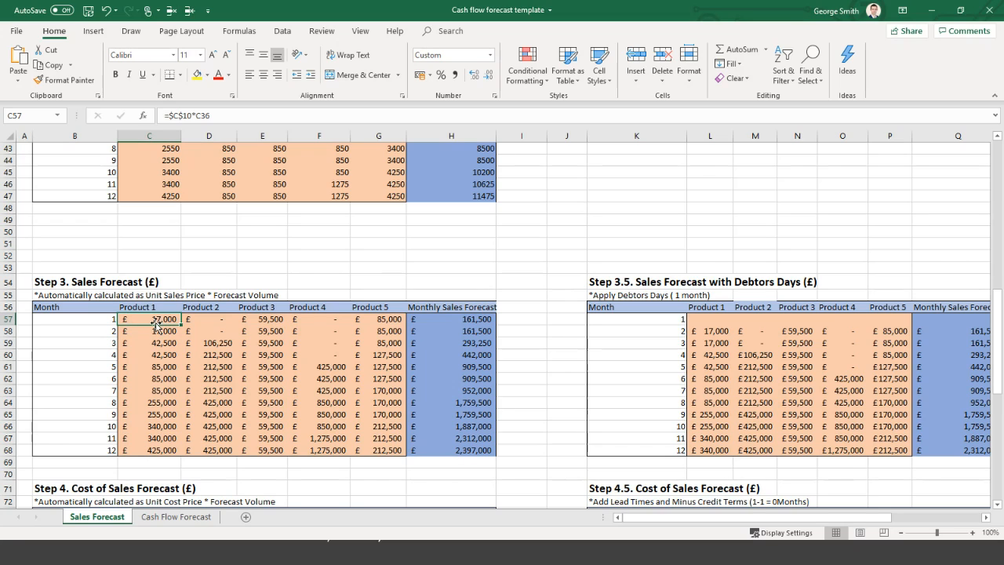
{"action": "left_click", "coordinate": [718, 330]}
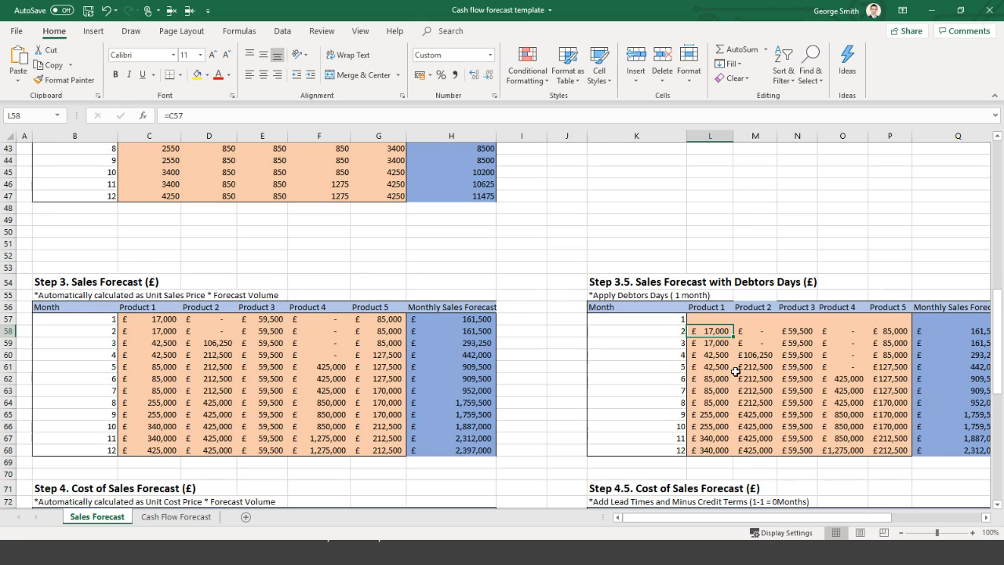
{"action": "left_click_drag", "start_coordinate": [300, 330], "coordinate": [202, 392]}
{"action": "left_click_drag", "start_coordinate": [709, 331], "coordinate": [884, 431]}
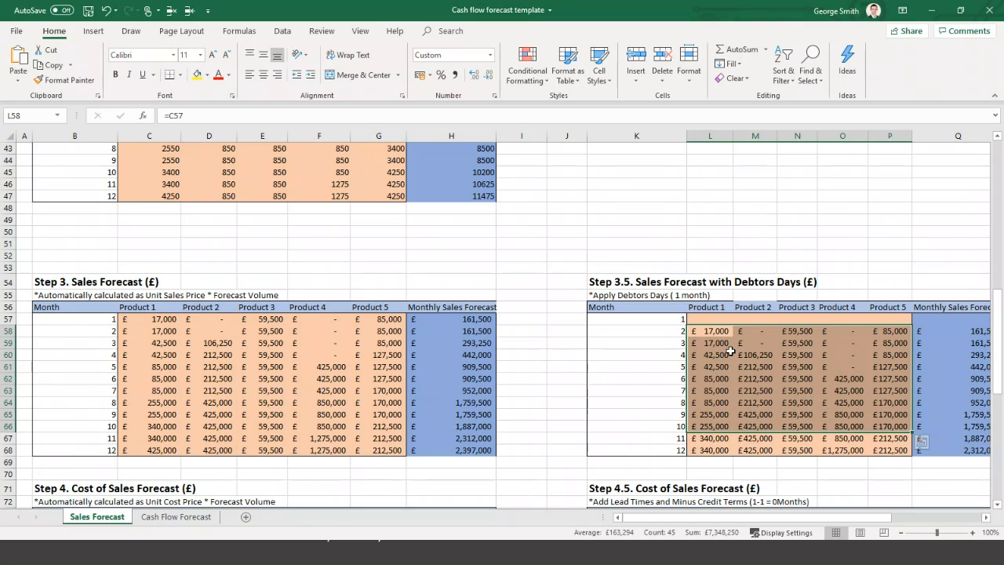
{"action": "left_click", "coordinate": [563, 414]}
Trace how the unit cost prices and sensitivity-adjusted volumes feed the Step 4 Cost of Sales Forecast, inspecting the formula in C79.
{"action": "scroll", "coordinate": [447, 345], "scroll_direction": "down", "scroll_amount": 2}
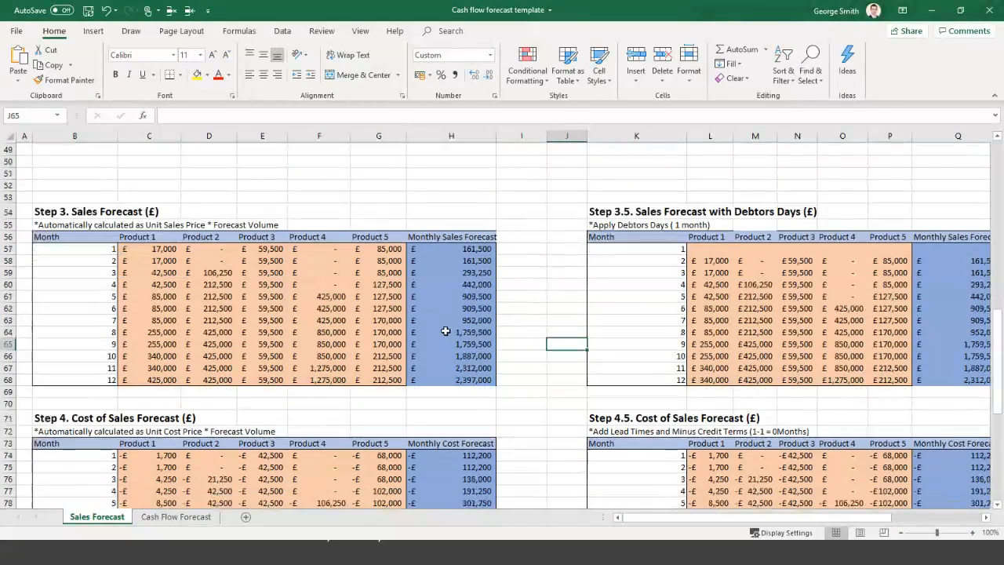
{"action": "scroll", "coordinate": [445, 330], "scroll_direction": "down", "scroll_amount": 3}
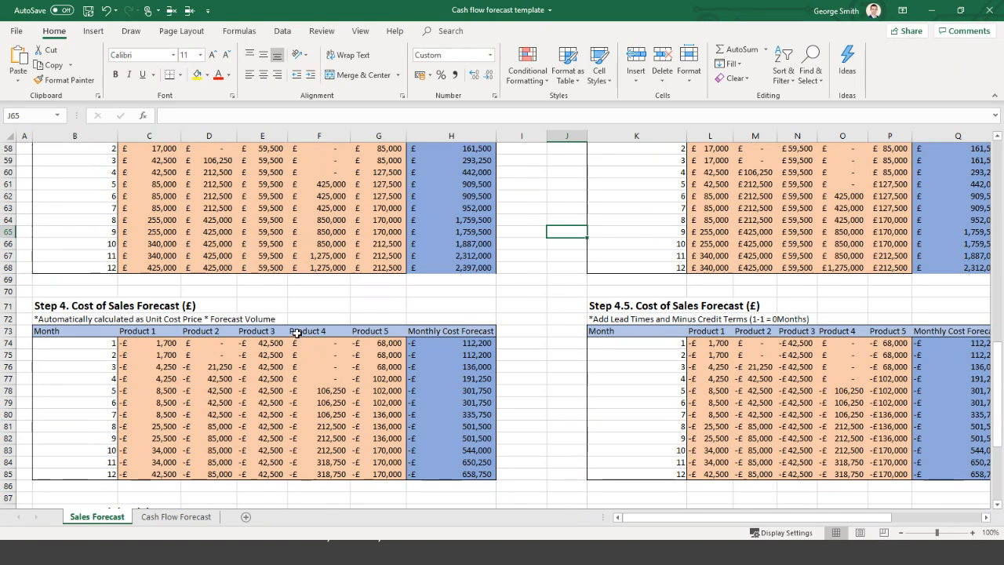
{"action": "scroll", "coordinate": [294, 337], "scroll_direction": "up", "scroll_amount": 11}
{"action": "scroll", "coordinate": [246, 291], "scroll_direction": "up", "scroll_amount": 6}
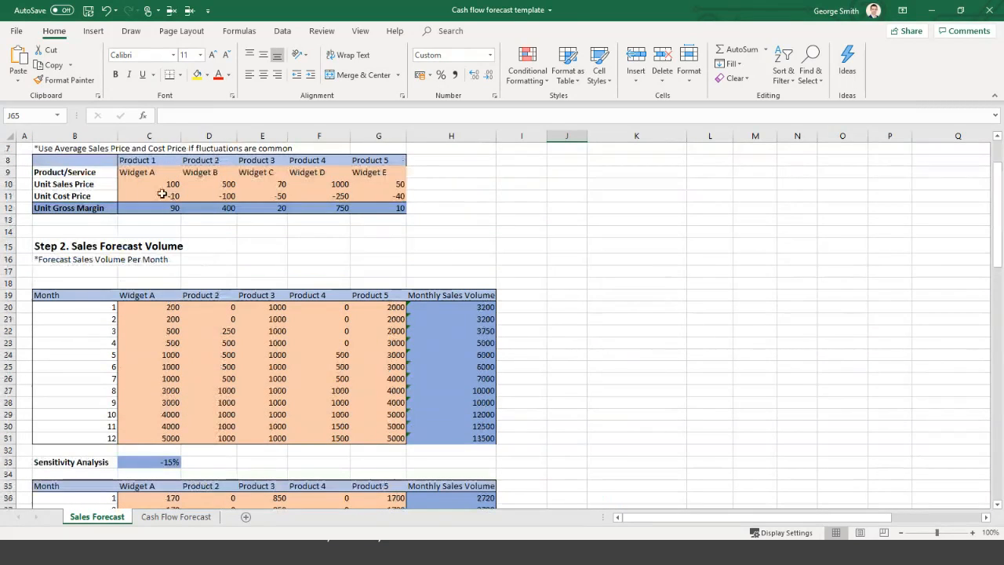
{"action": "left_click_drag", "start_coordinate": [174, 196], "coordinate": [333, 196]}
{"action": "scroll", "coordinate": [330, 218], "scroll_direction": "down", "scroll_amount": 6}
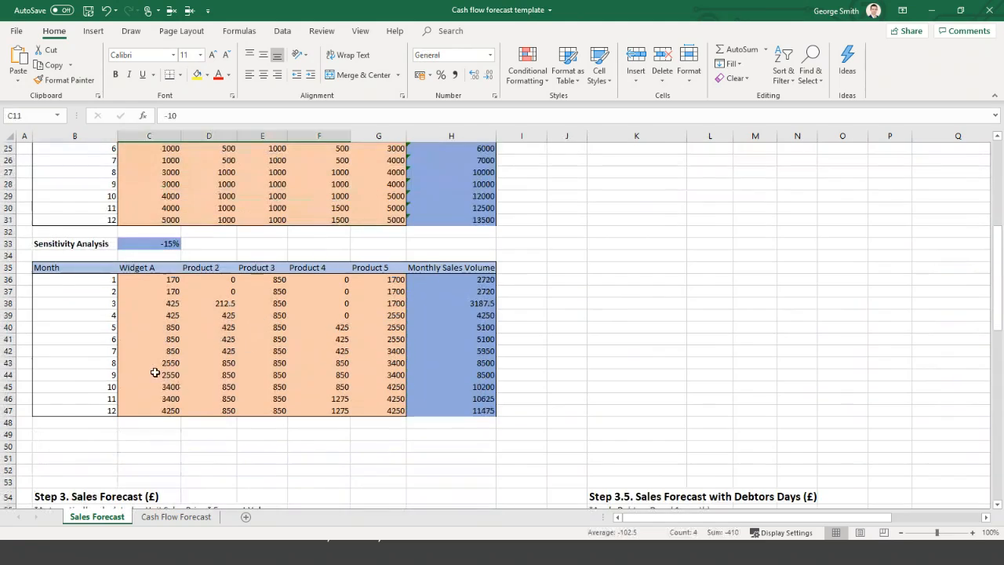
{"action": "left_click_drag", "start_coordinate": [153, 374], "coordinate": [372, 374]}
{"action": "scroll", "coordinate": [371, 374], "scroll_direction": "down", "scroll_amount": 11}
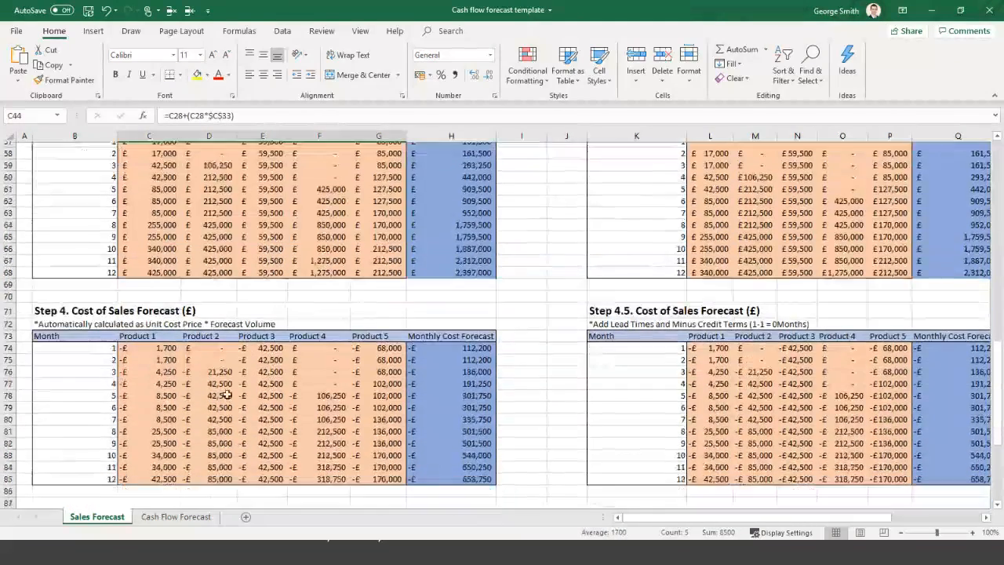
{"action": "left_click", "coordinate": [173, 402]}
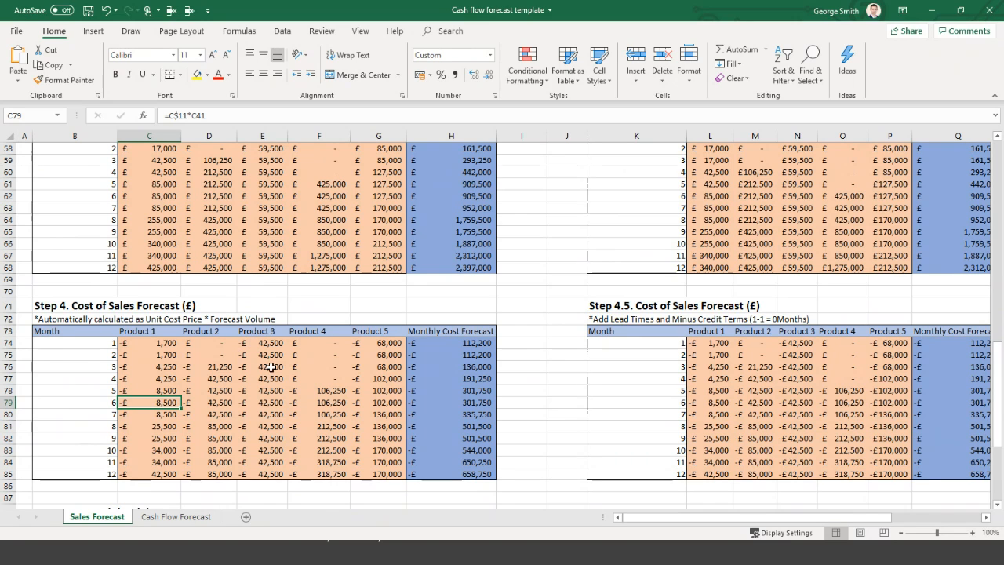
Examine the Step 4.5 lead time and credit terms table, inspecting O80 and comparing it with Step 4 costs and Step 3.5's month 1 row.
{"action": "left_click_drag", "start_coordinate": [829, 516], "coordinate": [874, 516]}
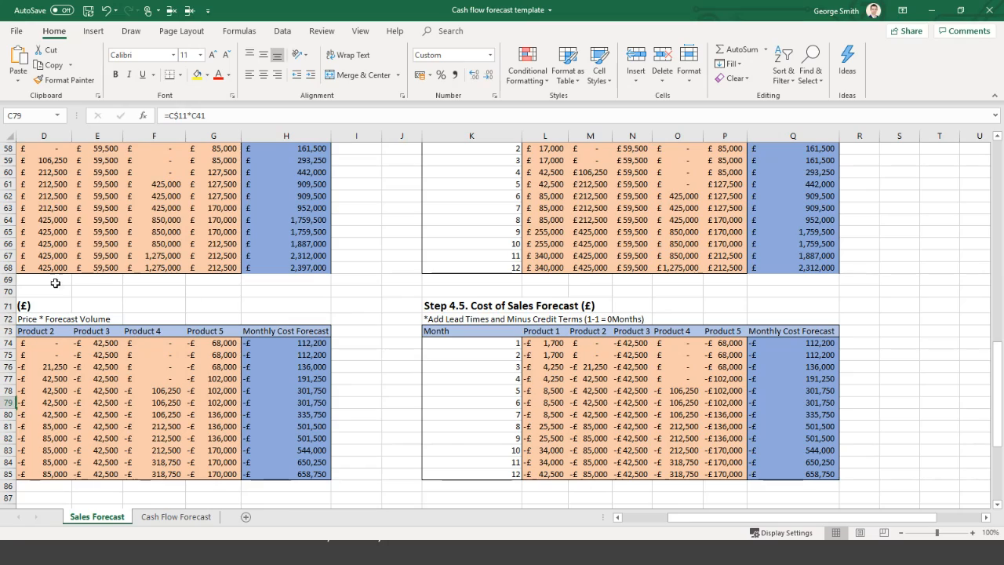
{"action": "mouse_move", "coordinate": [726, 519]}
{"action": "left_mouse_down"}
{"action": "mouse_move", "coordinate": [707, 520]}
{"action": "mouse_move", "coordinate": [741, 519]}
{"action": "left_mouse_up"}
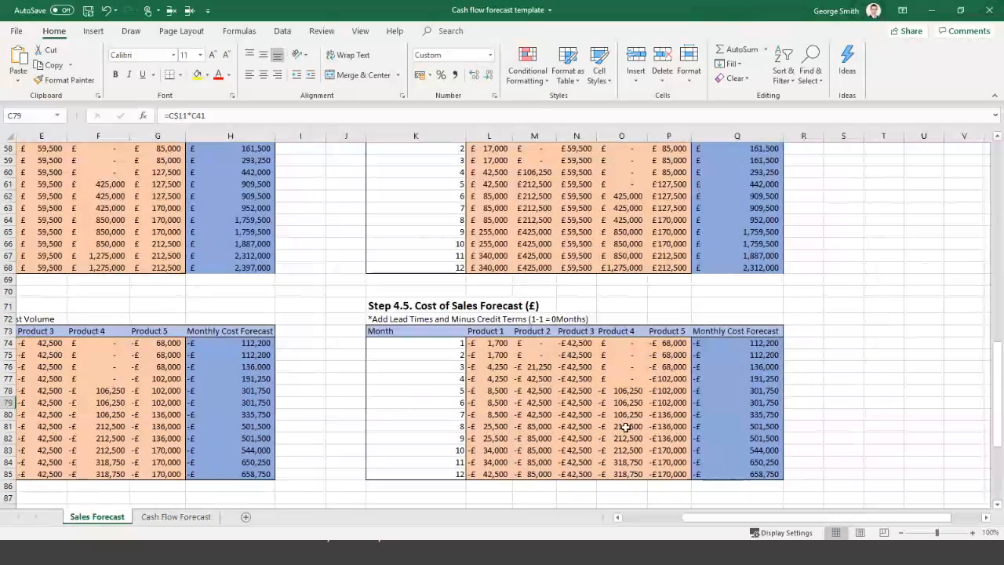
{"action": "left_click", "coordinate": [616, 414]}
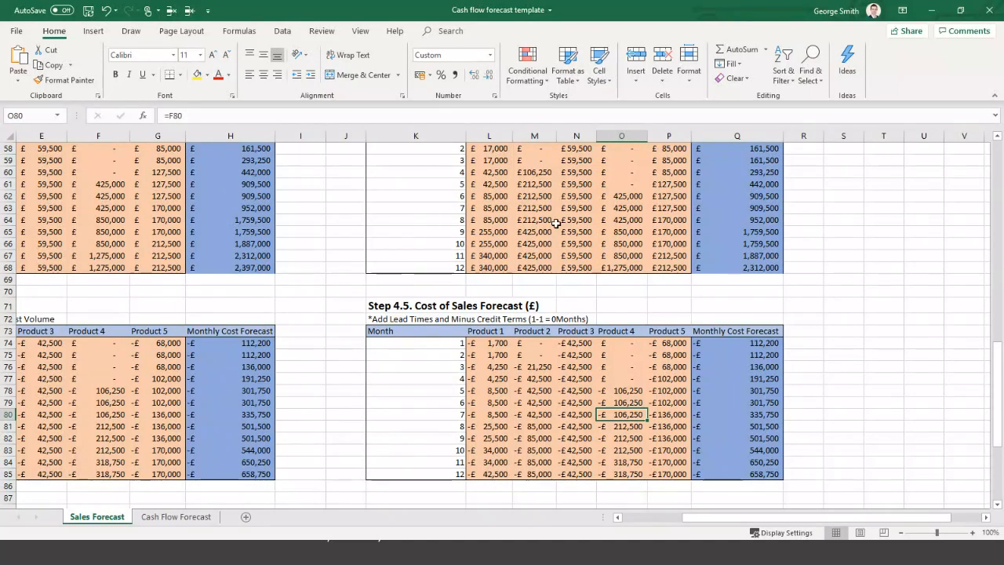
{"action": "left_click", "coordinate": [99, 376]}
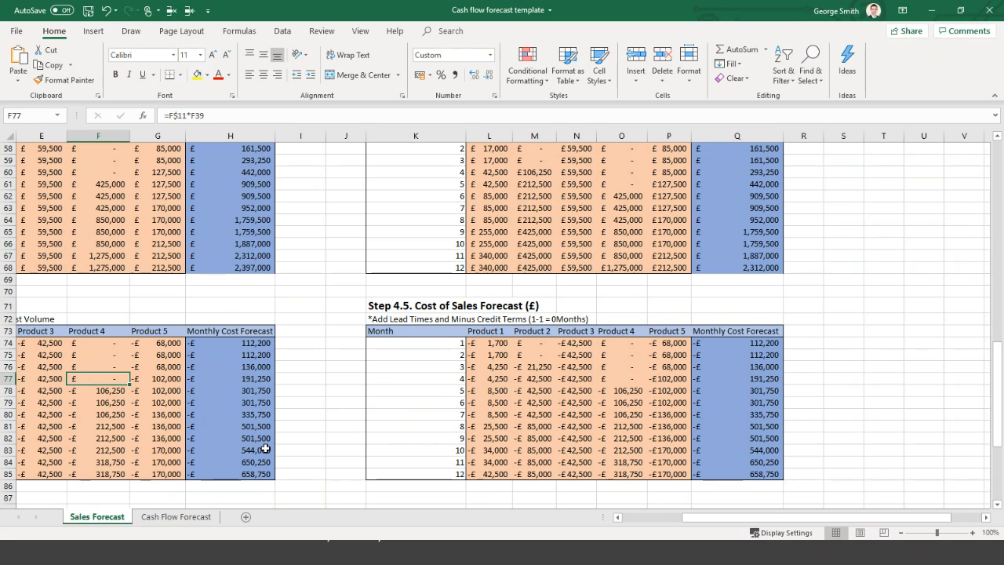
{"action": "scroll", "coordinate": [300, 452], "scroll_direction": "up", "scroll_amount": 1}
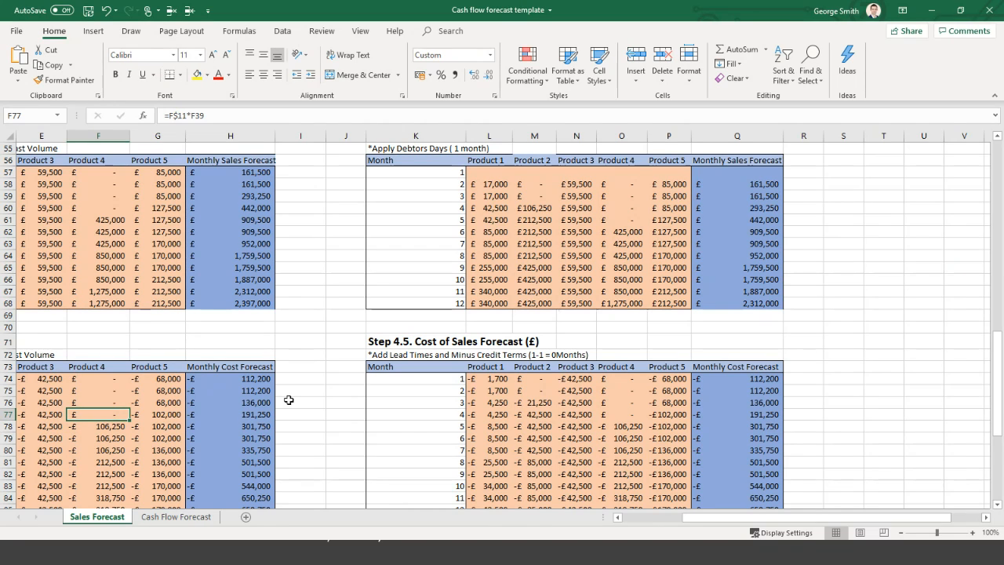
{"action": "left_click", "coordinate": [497, 171]}
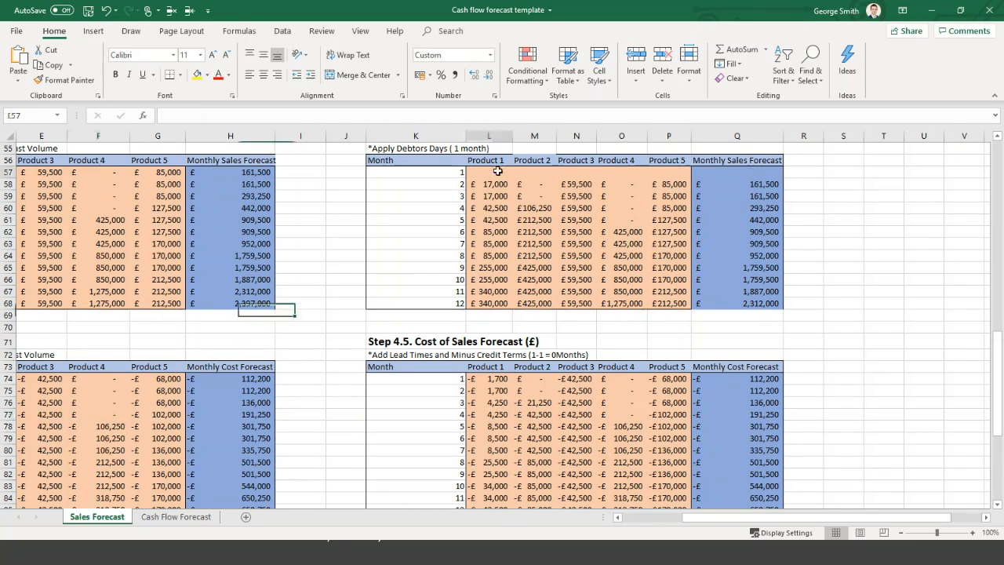
{"action": "left_click", "coordinate": [134, 403]}
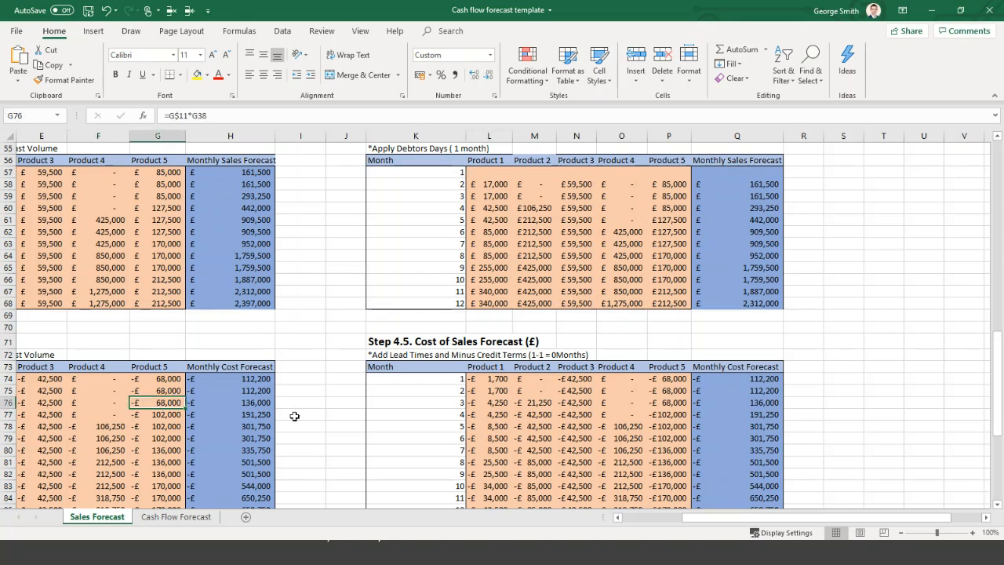
{"action": "left_click_drag", "start_coordinate": [699, 516], "coordinate": [636, 519]}
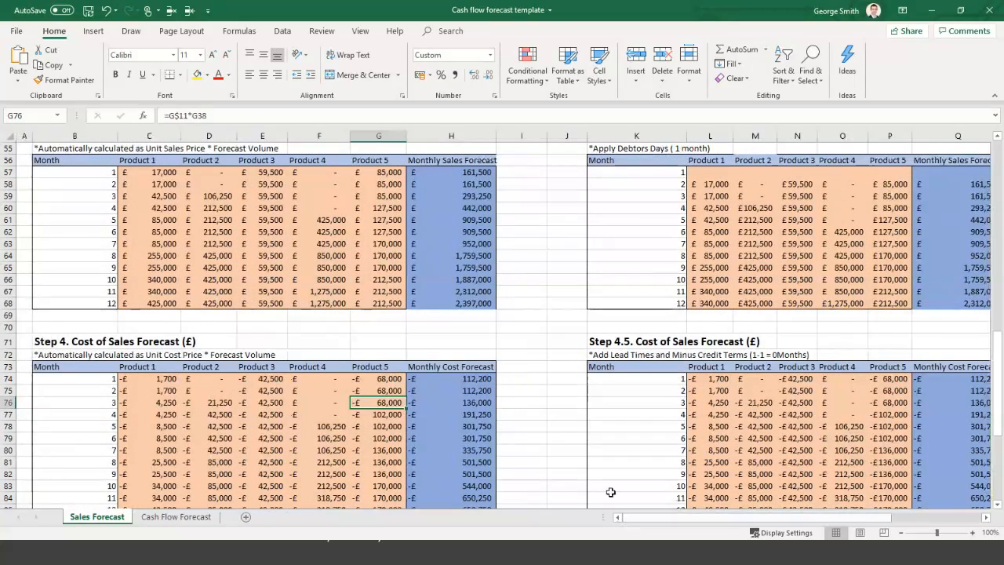
Review the Step 5 VAT Liability table against the Step 4 costs, inspecting the month 6 Product 2 cost formula in D79.
{"action": "scroll", "coordinate": [607, 474], "scroll_direction": "down", "scroll_amount": 1}
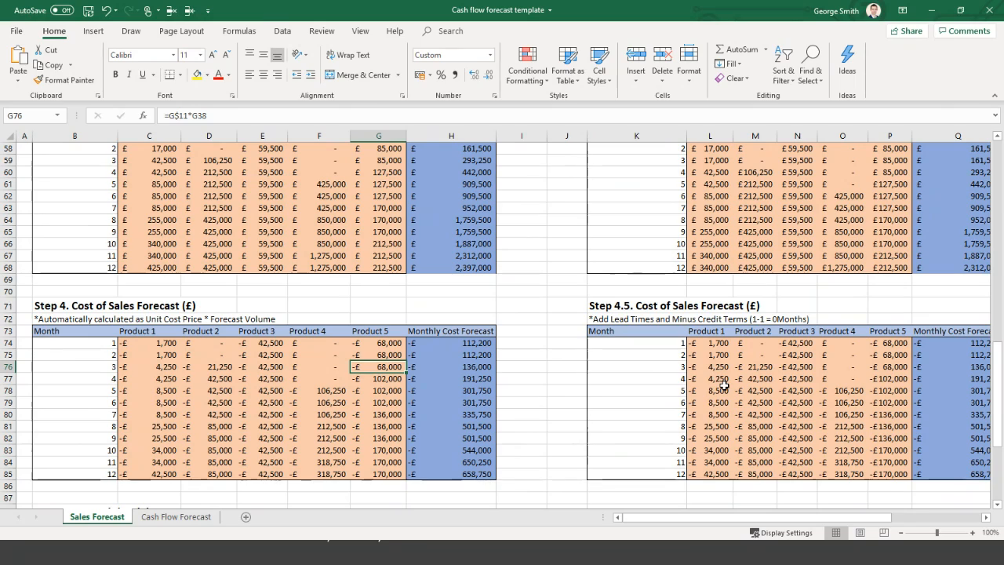
{"action": "scroll", "coordinate": [568, 314], "scroll_direction": "down", "scroll_amount": 3}
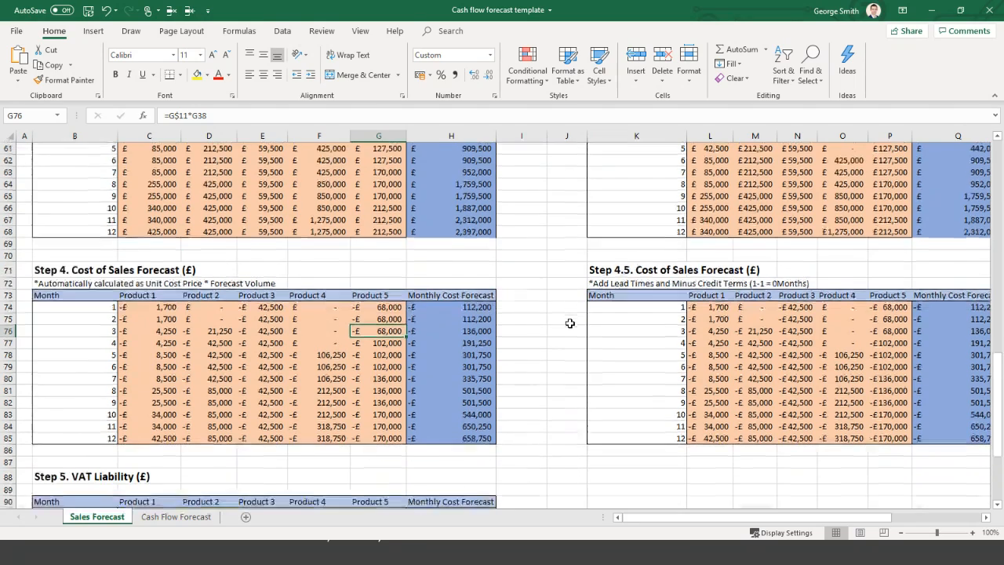
{"action": "scroll", "coordinate": [563, 304], "scroll_direction": "down", "scroll_amount": 3}
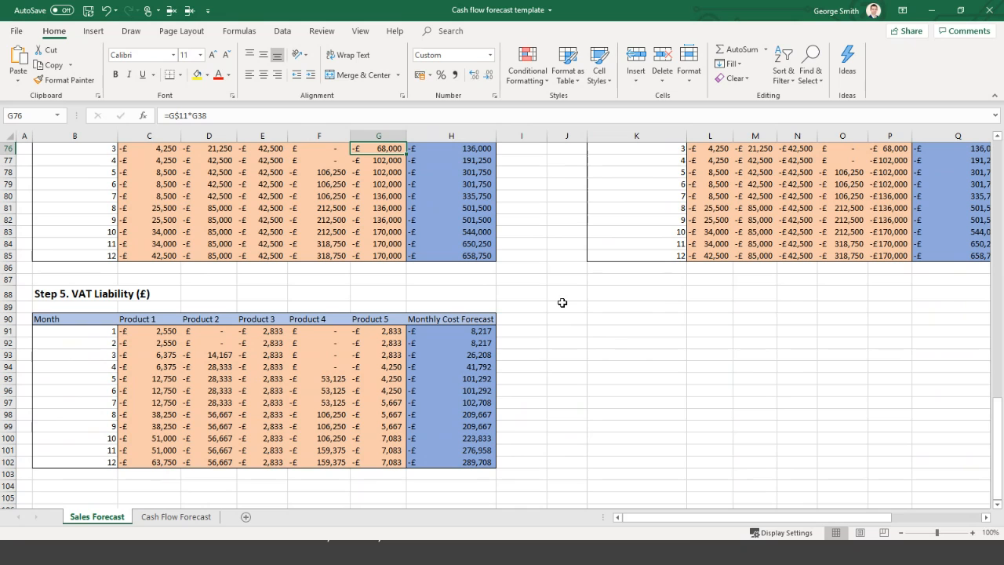
{"action": "scroll", "coordinate": [517, 251], "scroll_direction": "up", "scroll_amount": 1}
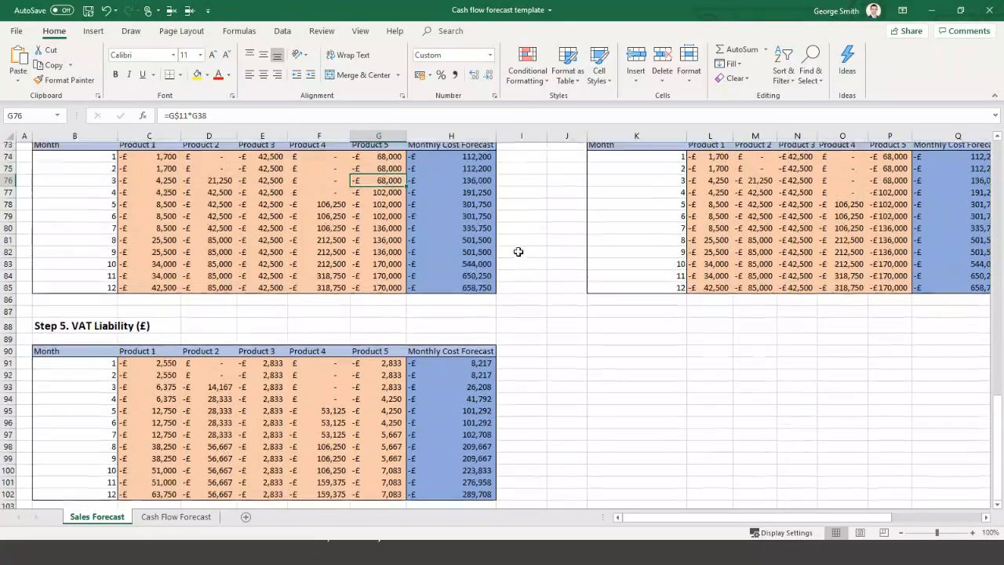
{"action": "left_click", "coordinate": [213, 221]}
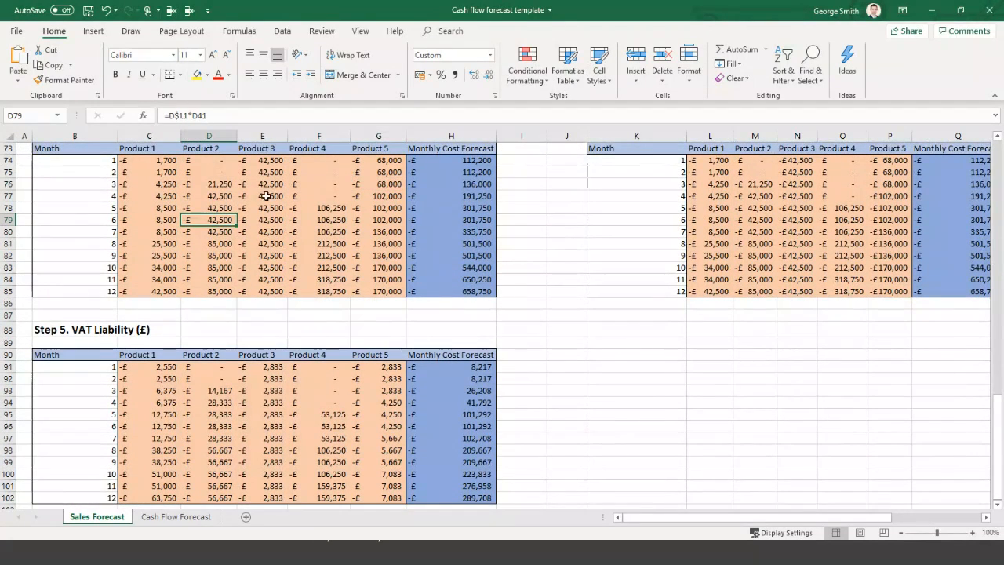
{"action": "scroll", "coordinate": [306, 235], "scroll_direction": "up", "scroll_amount": 1}
{"action": "scroll", "coordinate": [248, 243], "scroll_direction": "up", "scroll_amount": 1}
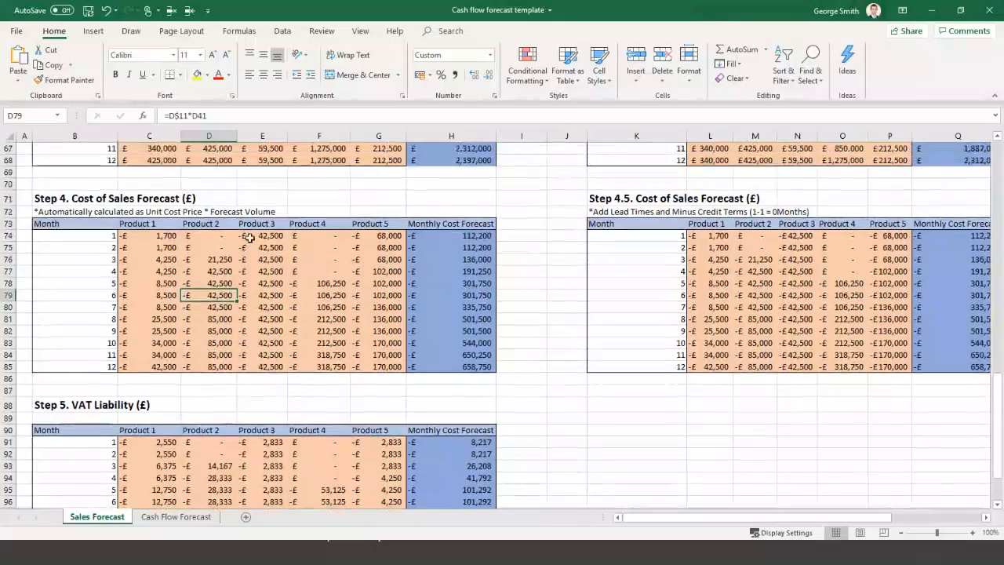
{"action": "scroll", "coordinate": [266, 266], "scroll_direction": "down", "scroll_amount": 4}
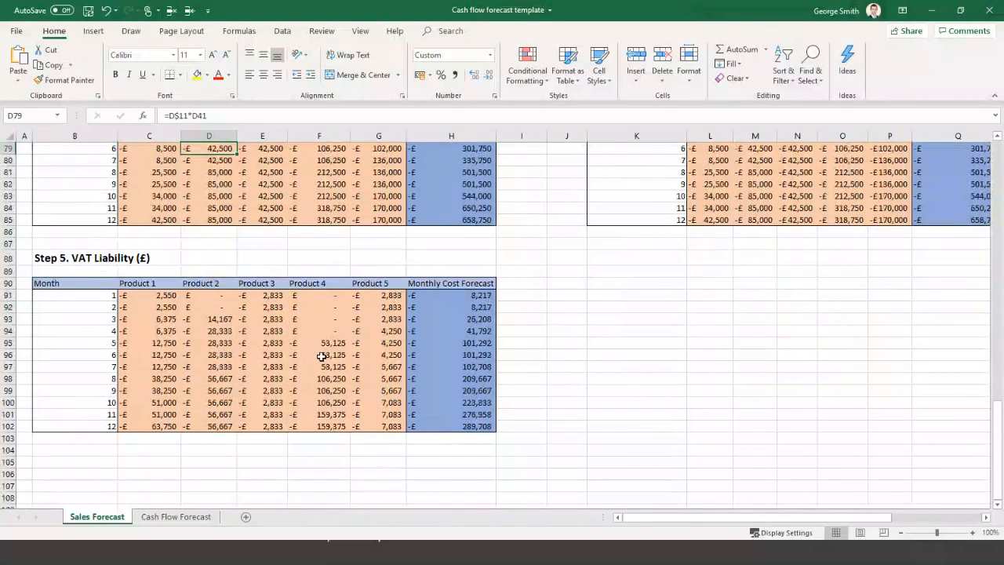
Inspect the month 1 total formulas for sales, cost of sales and VAT liability in H57, H74 and H91.
{"action": "scroll", "coordinate": [321, 357], "scroll_direction": "up", "scroll_amount": 9}
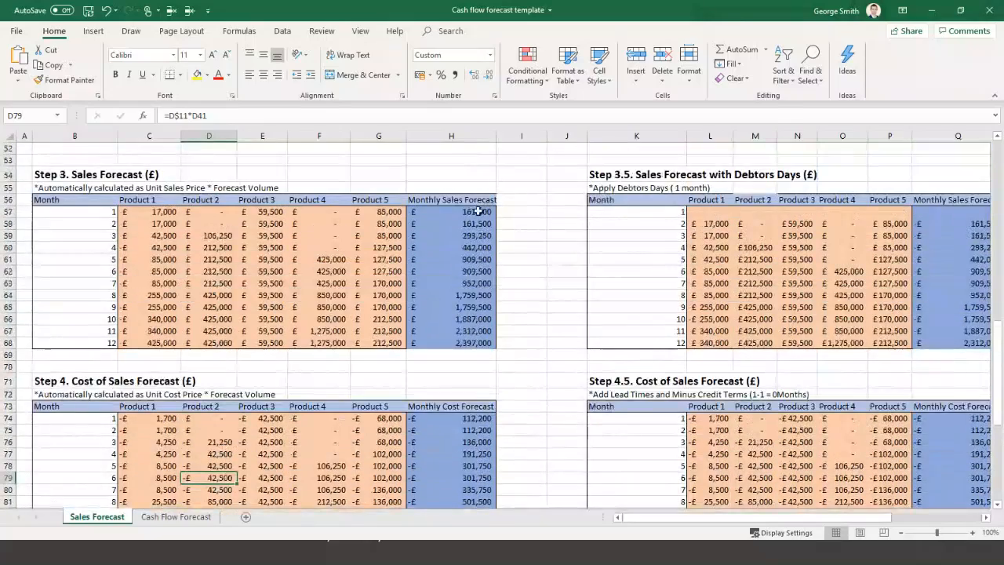
{"action": "left_click", "coordinate": [478, 211]}
{"action": "scroll", "coordinate": [497, 338], "scroll_direction": "down", "scroll_amount": 3}
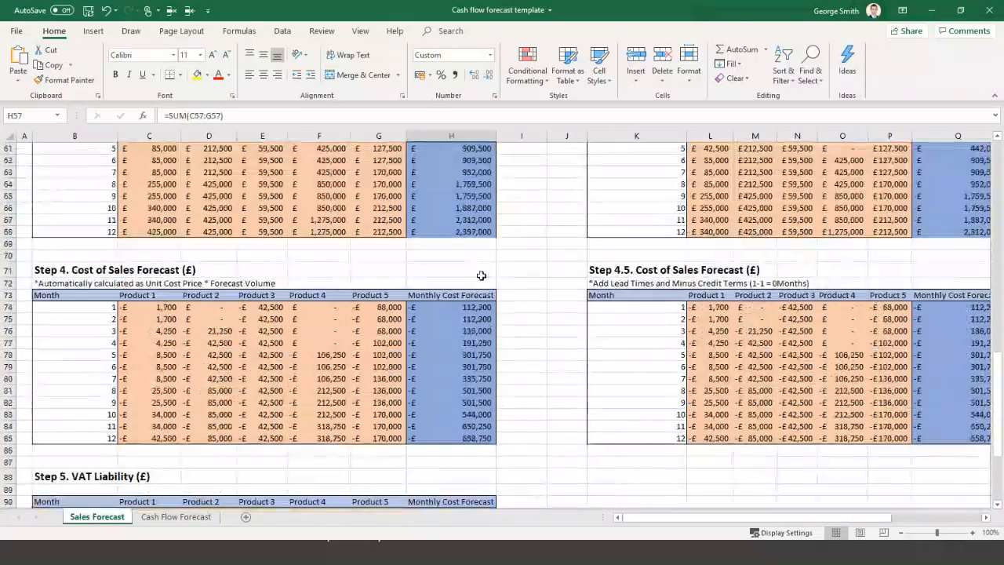
{"action": "left_click", "coordinate": [472, 302]}
{"action": "scroll", "coordinate": [536, 338], "scroll_direction": "down", "scroll_amount": 5}
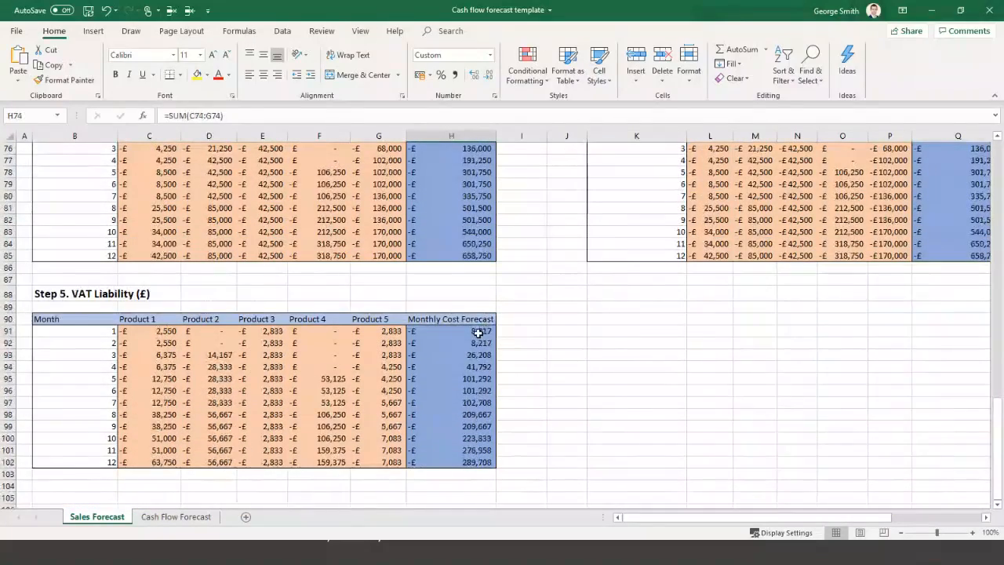
{"action": "left_click", "coordinate": [477, 331]}
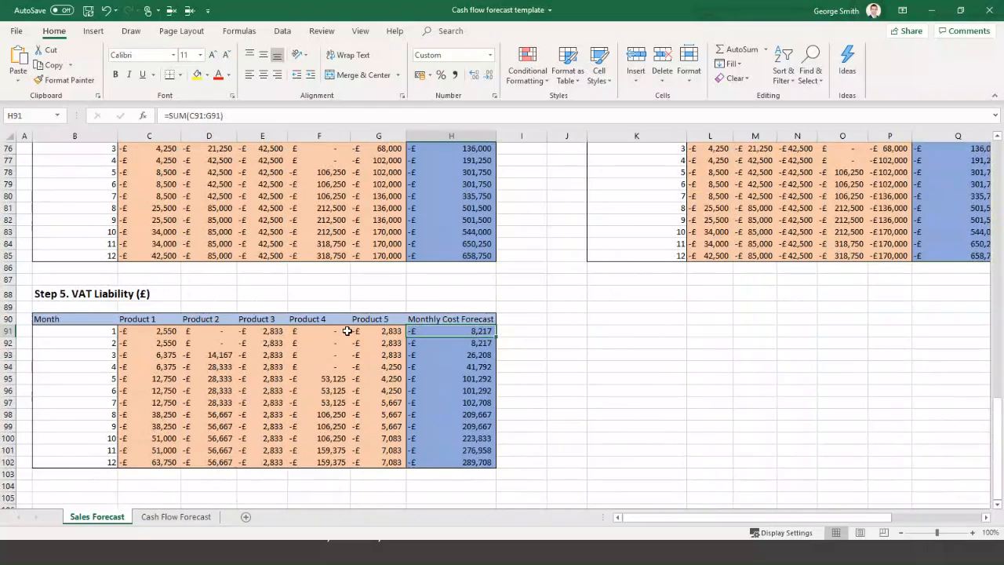
{"action": "scroll", "coordinate": [347, 331], "scroll_direction": "up", "scroll_amount": 1}
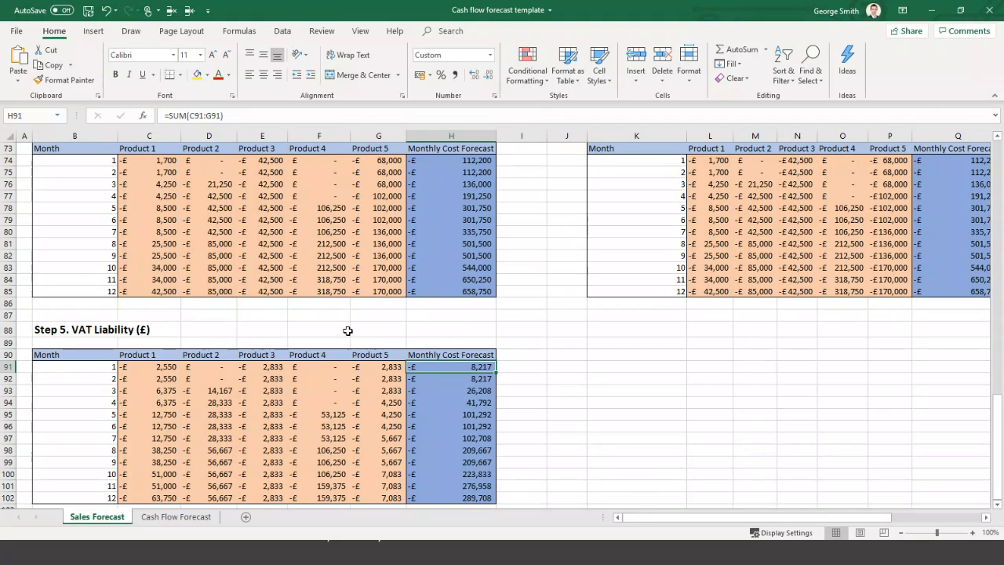
{"action": "scroll", "coordinate": [436, 337], "scroll_direction": "down", "scroll_amount": 1}
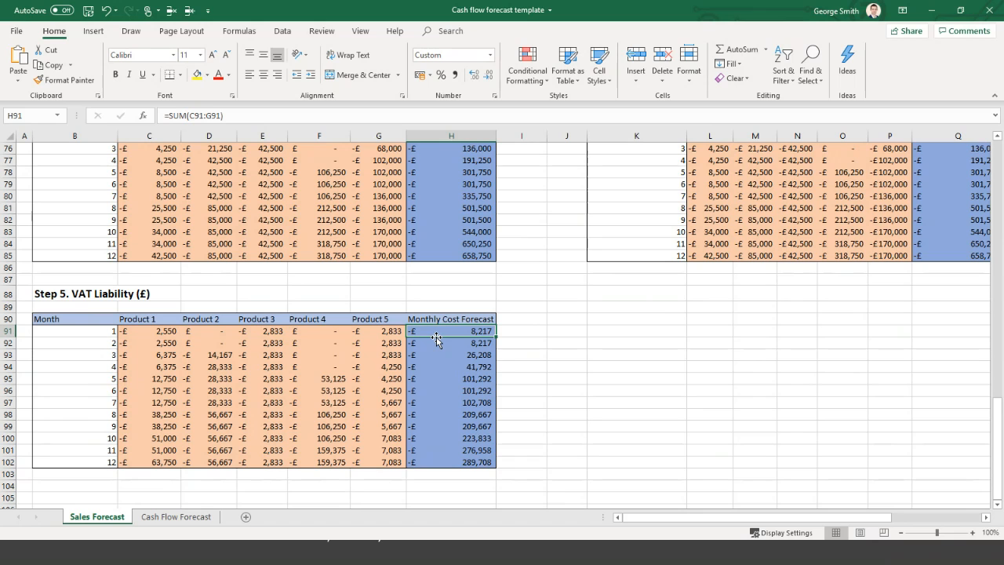
{"action": "scroll", "coordinate": [328, 391], "scroll_direction": "up", "scroll_amount": 1}
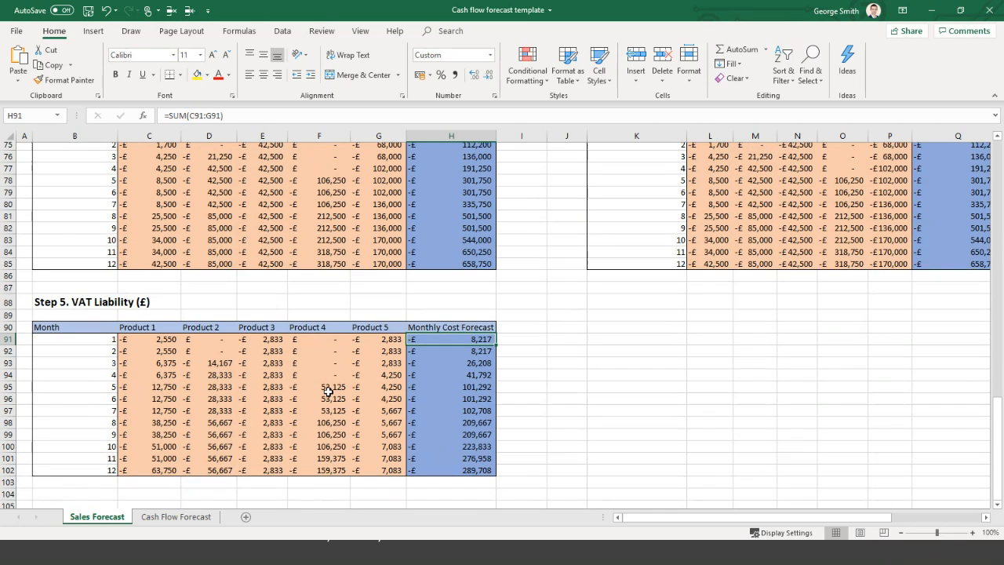
{"action": "scroll", "coordinate": [329, 390], "scroll_direction": "down", "scroll_amount": 1}
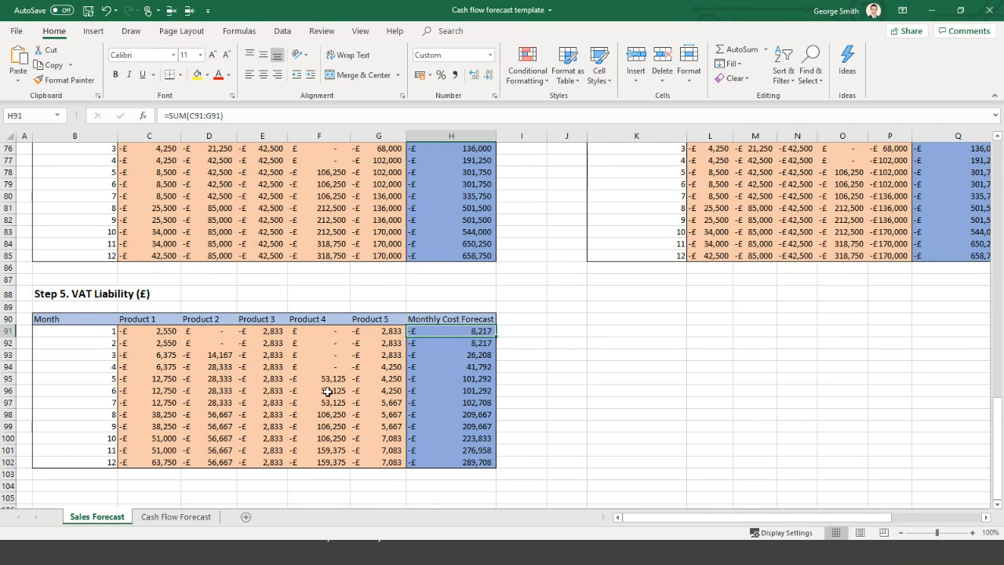
{"action": "scroll", "coordinate": [371, 399], "scroll_direction": "up", "scroll_amount": 2}
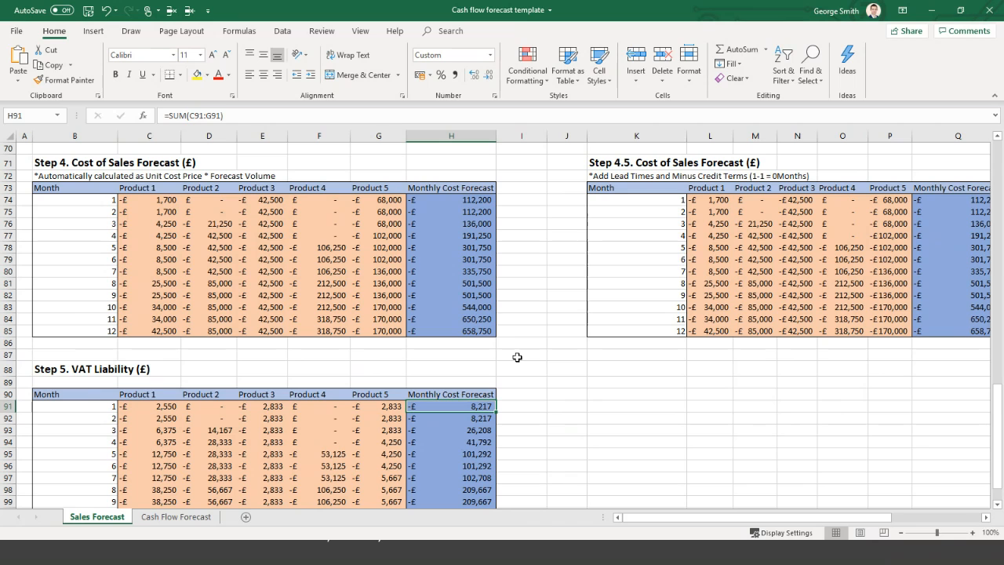
Open the Cash Flow Forecast sheet and inspect how the Forecast Sales row links to the Sales Forecast sheet, checking C9 and D9.
{"action": "left_click", "coordinate": [177, 516]}
{"action": "scroll", "coordinate": [235, 470], "scroll_direction": "up", "scroll_amount": 8}
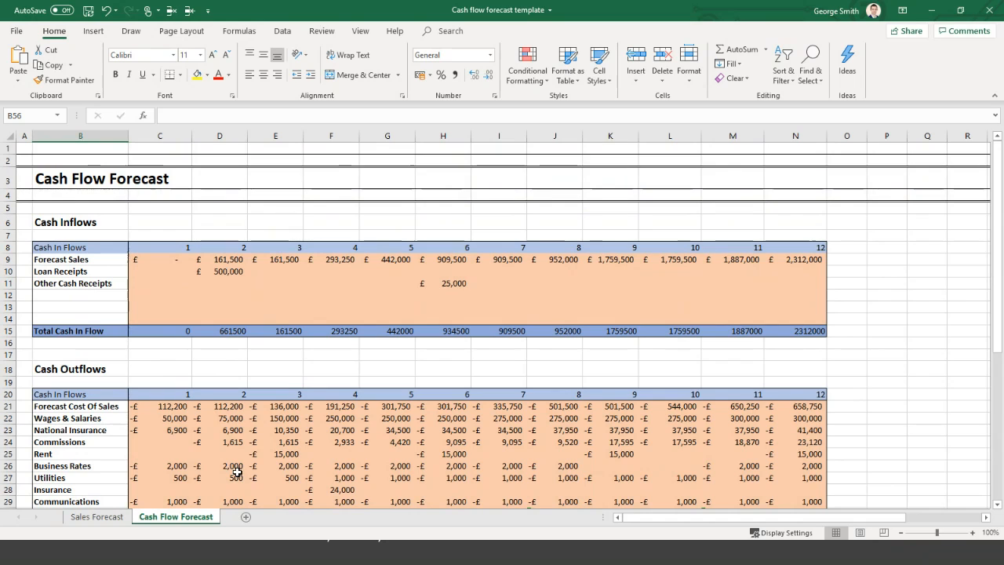
{"action": "left_click_drag", "start_coordinate": [135, 259], "coordinate": [824, 260]}
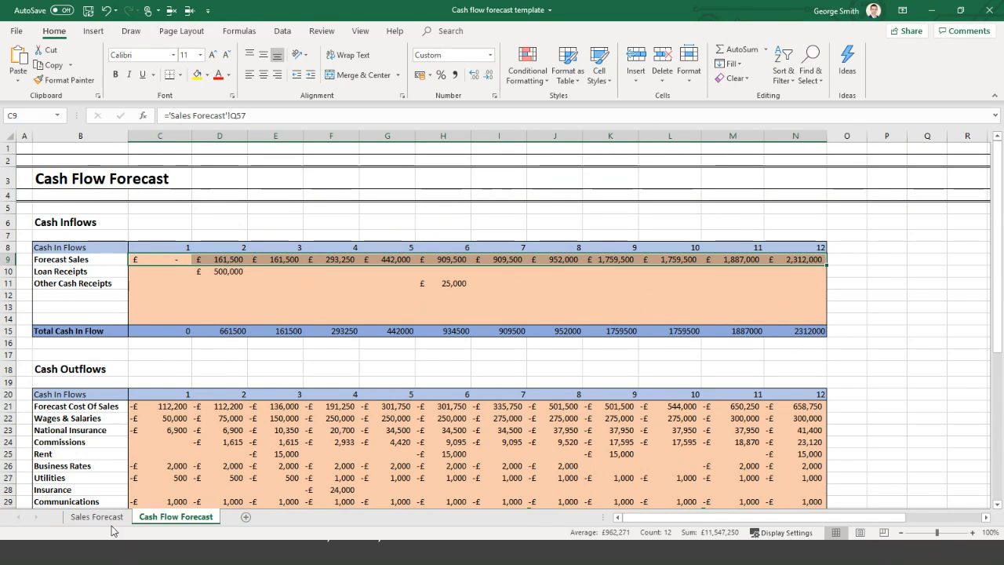
{"action": "left_click", "coordinate": [234, 258]}
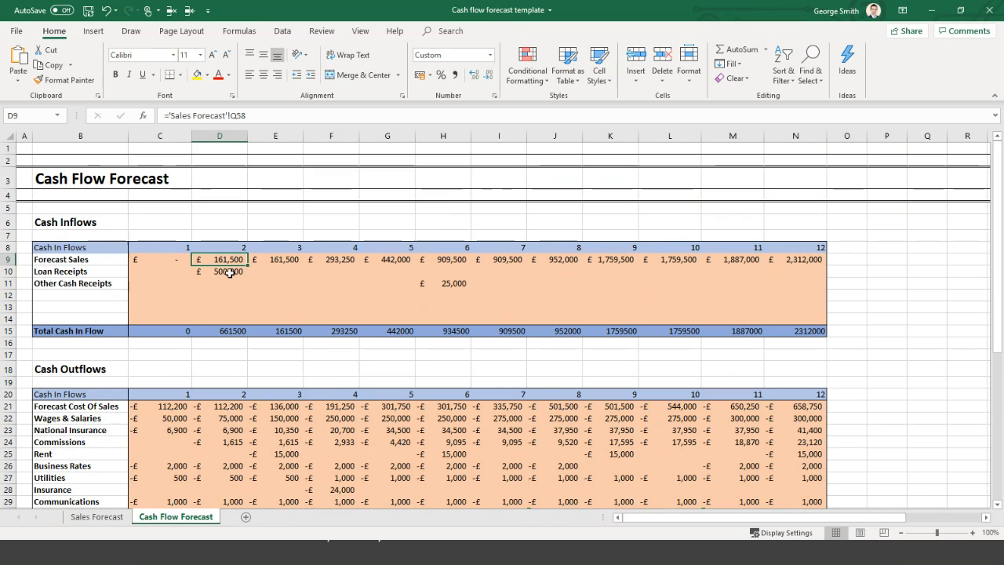
{"action": "left_click", "coordinate": [154, 256]}
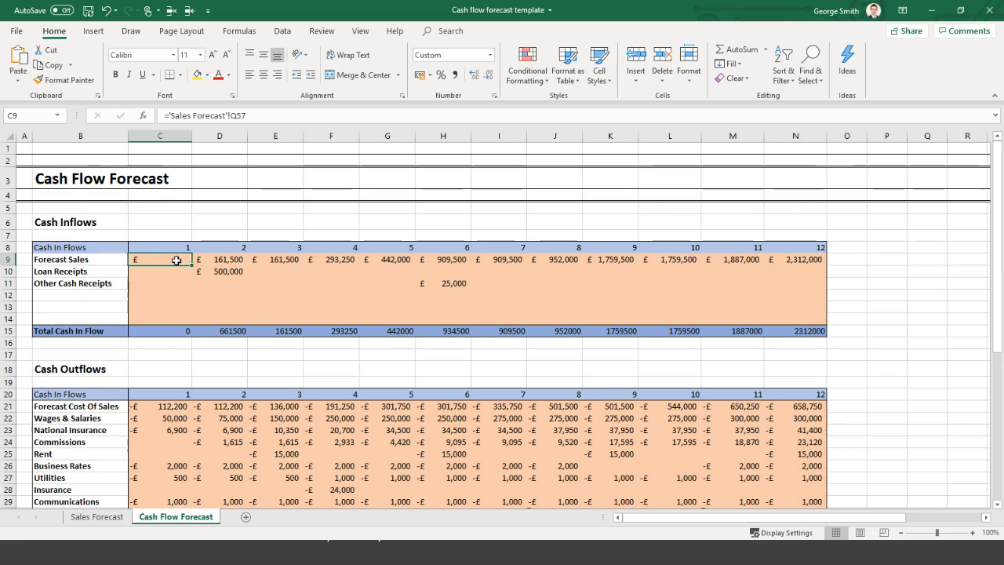
Examine the Loan Receipts and Other Cash Receipts entries in D10 and H11 of the Cash Inflows table.
{"action": "left_click", "coordinate": [176, 270]}
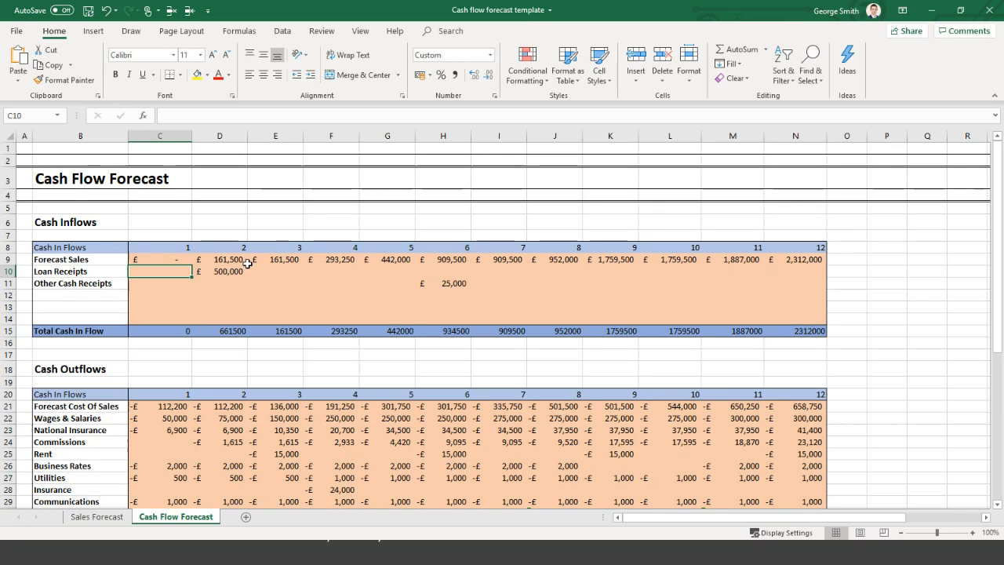
{"action": "left_click", "coordinate": [240, 271]}
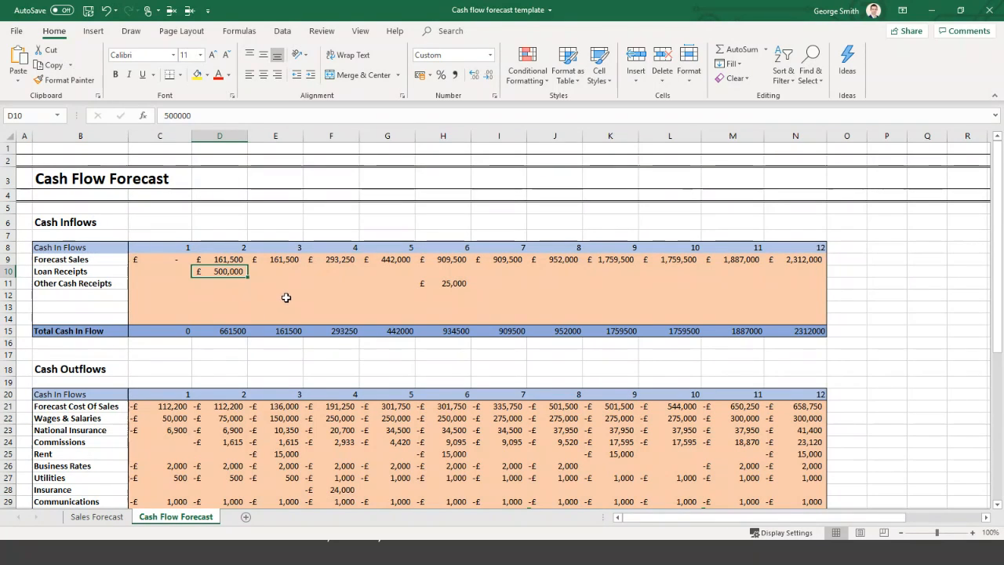
{"action": "left_click", "coordinate": [448, 283]}
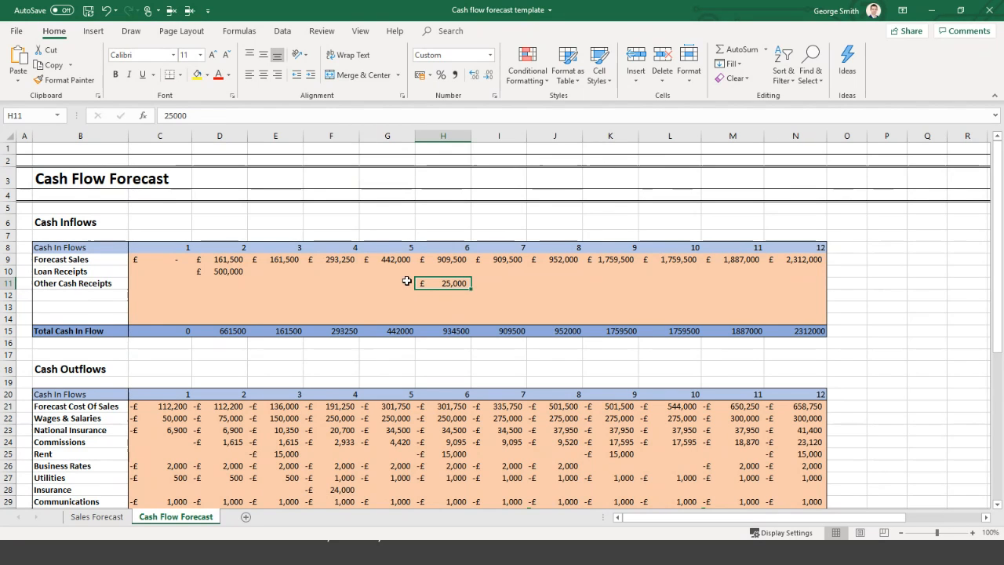
{"action": "scroll", "coordinate": [408, 282], "scroll_direction": "down", "scroll_amount": 3}
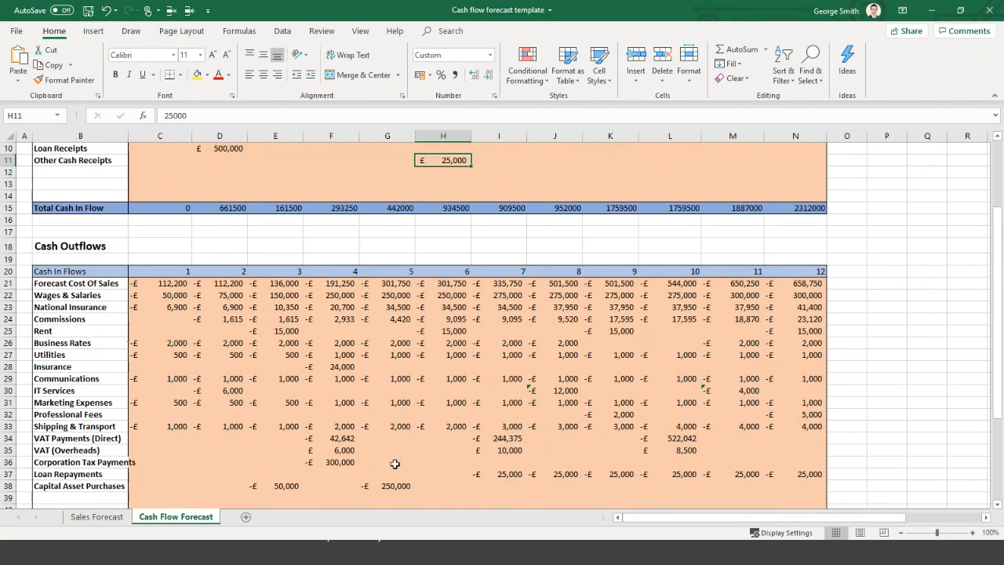
{"action": "scroll", "coordinate": [424, 398], "scroll_direction": "up", "scroll_amount": 1}
{"action": "scroll", "coordinate": [425, 399], "scroll_direction": "up", "scroll_amount": 3}
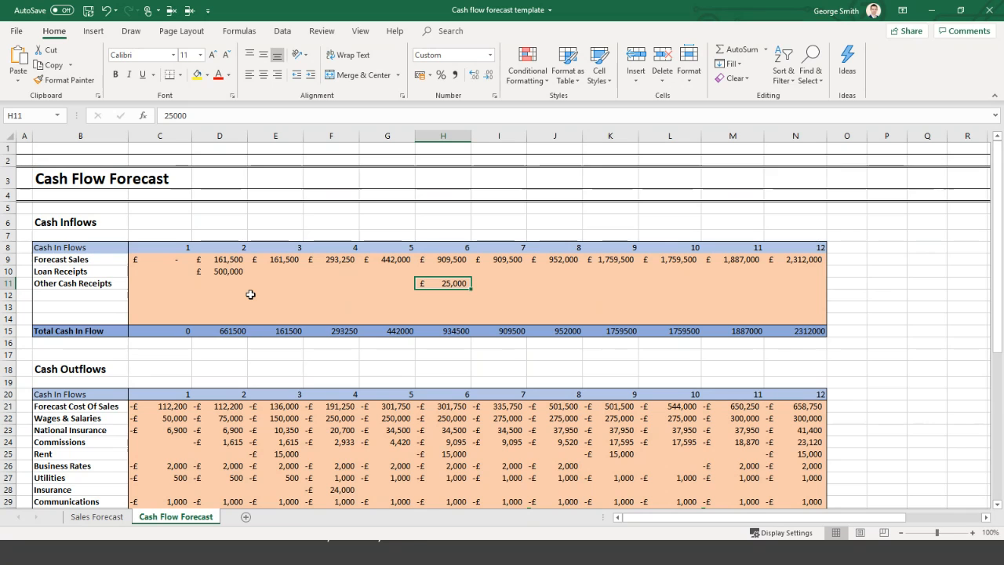
Inspect the Forecast Cost Of Sales row under Cash Outflows, checking the C21 link and selecting months 1 to 8.
{"action": "scroll", "coordinate": [261, 344], "scroll_direction": "down", "scroll_amount": 2}
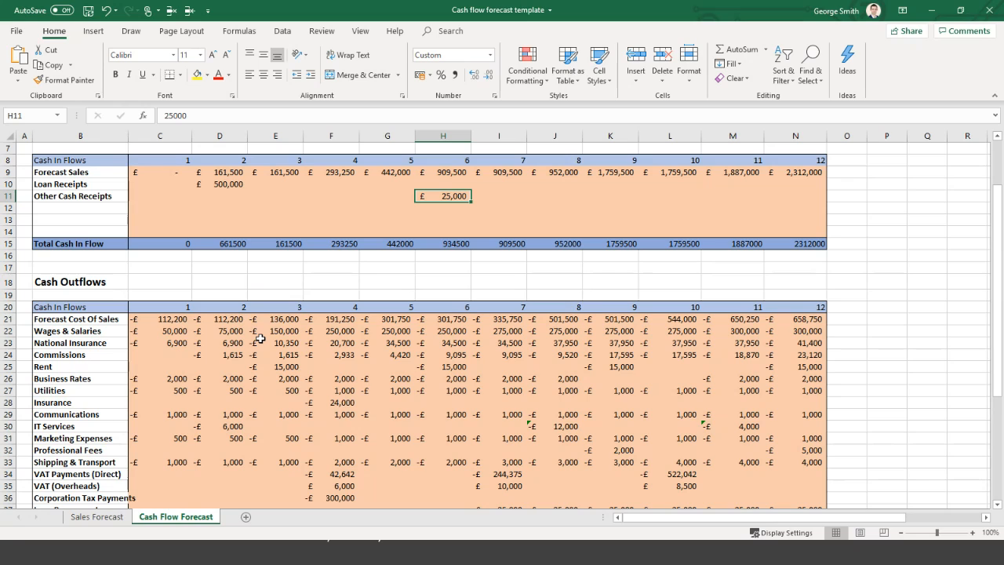
{"action": "left_click", "coordinate": [182, 319]}
{"action": "left_click_drag", "start_coordinate": [183, 319], "coordinate": [570, 318]}
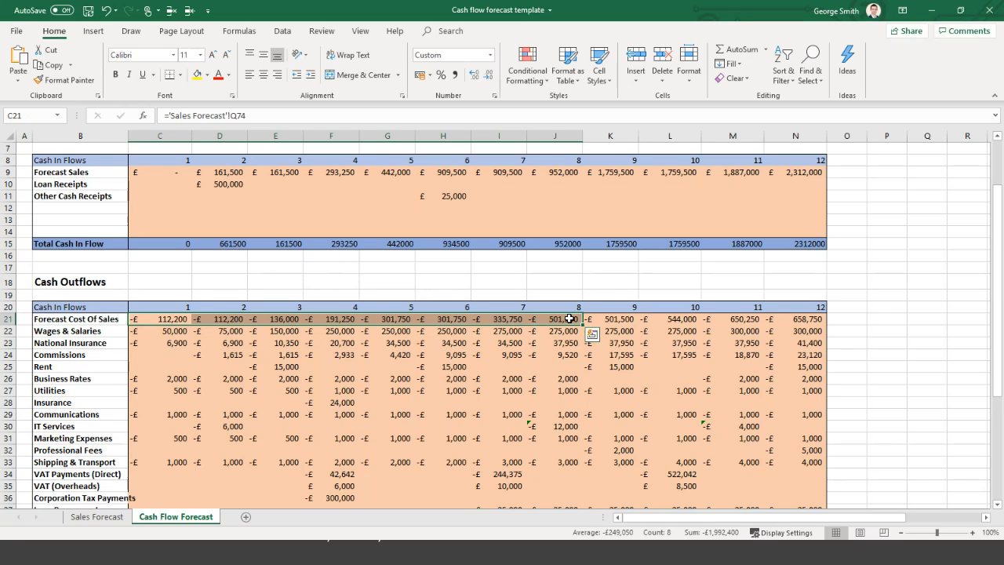
Step through the Wages & Salaries row from month 1 to month 7, then return to C22.
{"action": "left_click", "coordinate": [186, 330]}
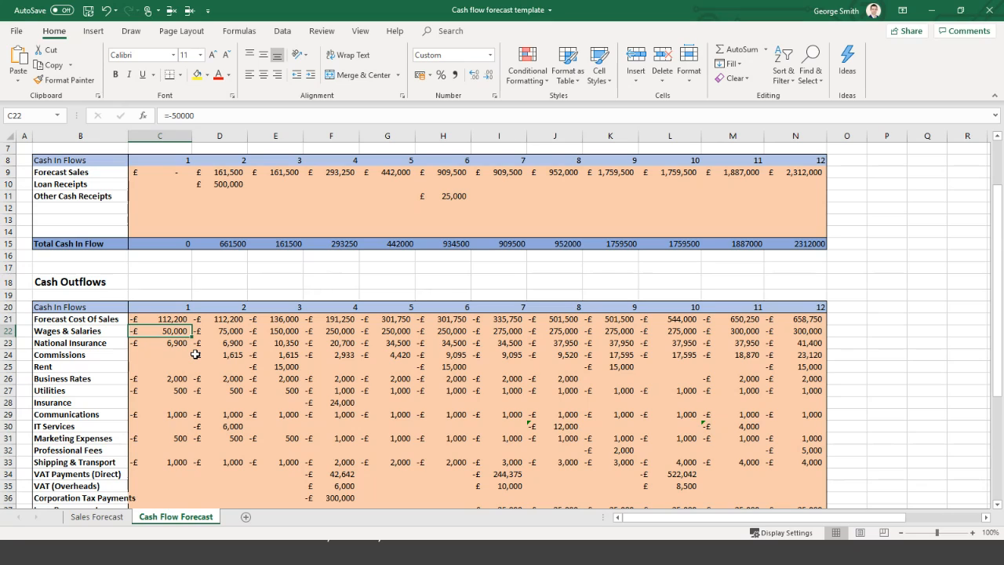
{"action": "key", "text": "Right"}
{"action": "key", "text": "Right"}
{"action": "key", "text": "Right"}
{"action": "key", "text": "Right"}
{"action": "key", "text": "Right"}
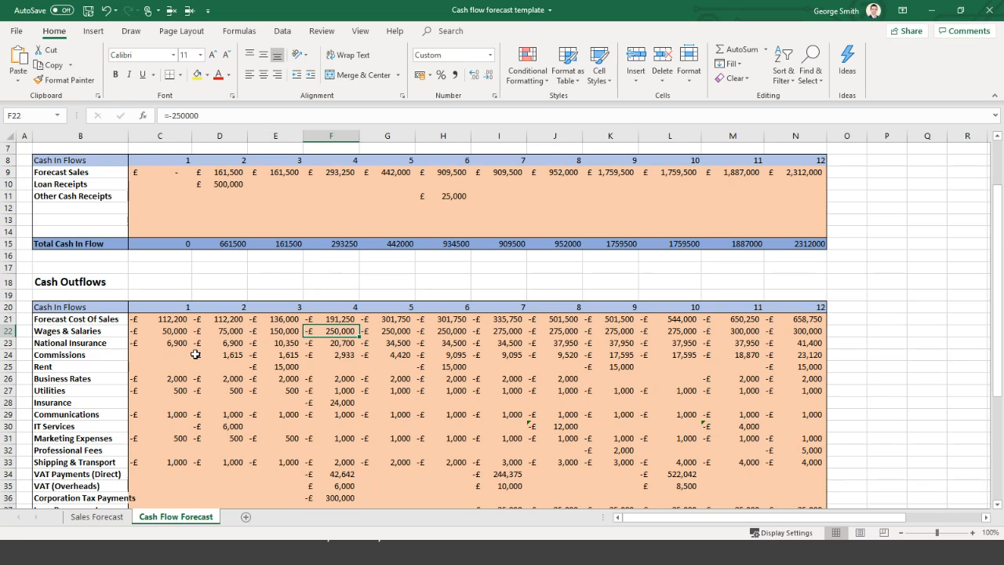
{"action": "key", "text": "Right"}
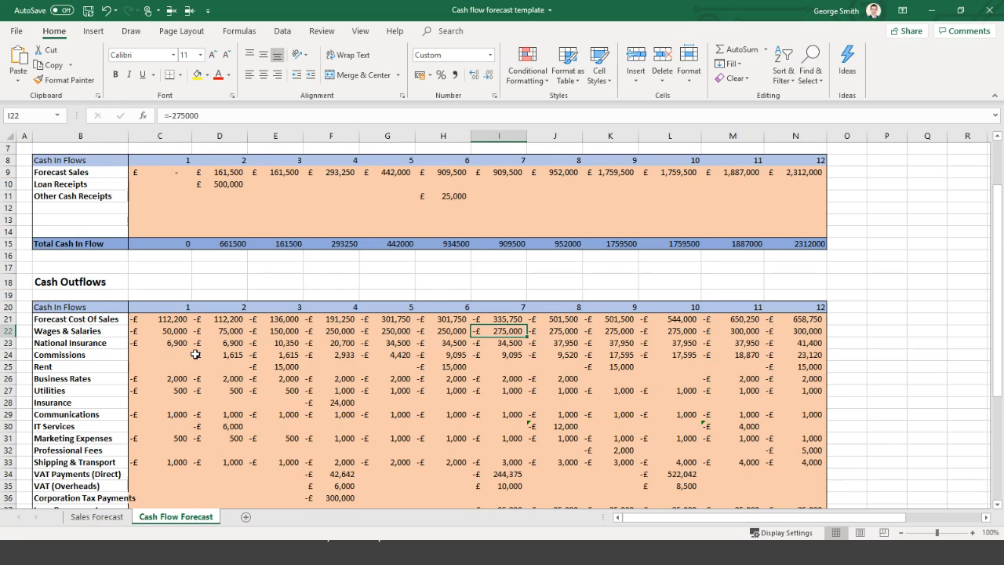
{"action": "left_click", "coordinate": [181, 328]}
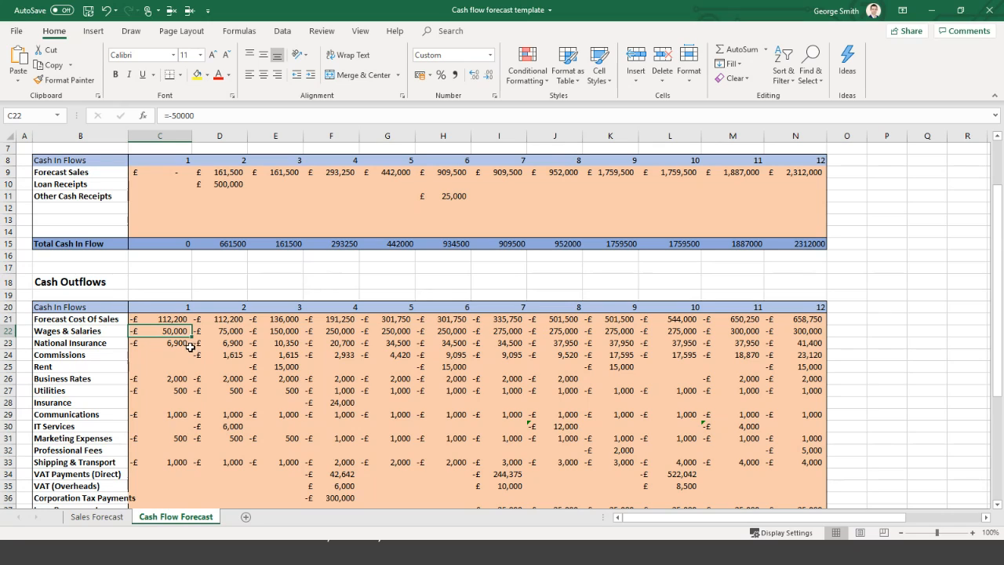
Check the month 1 Commissions cell and follow the Rent row to the month 3 payment in E25.
{"action": "left_click", "coordinate": [177, 357]}
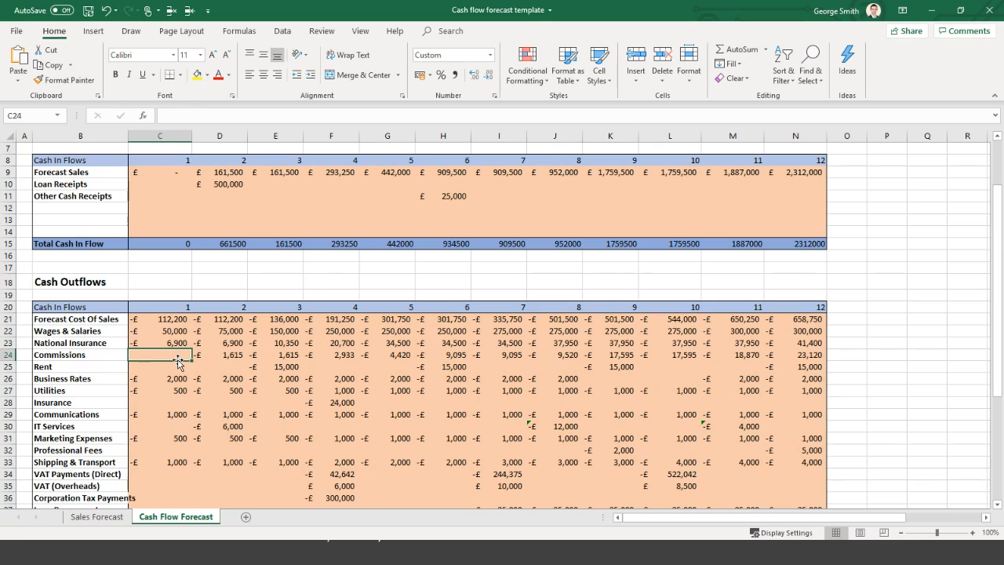
{"action": "key", "text": "Down"}
{"action": "key", "text": "Right"}
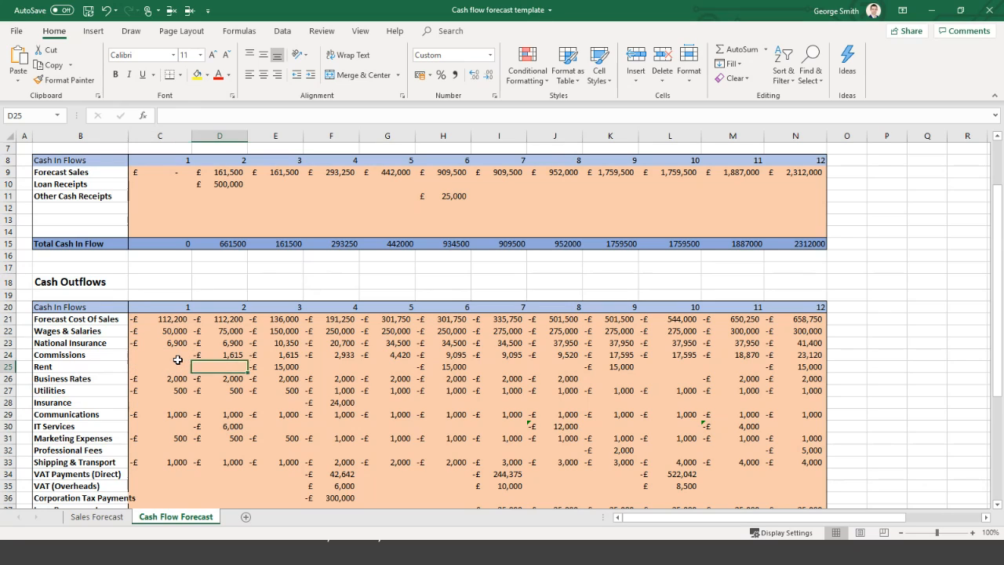
{"action": "key", "text": "Right"}
{"action": "key", "text": "Left"}
{"action": "key", "text": "Right"}
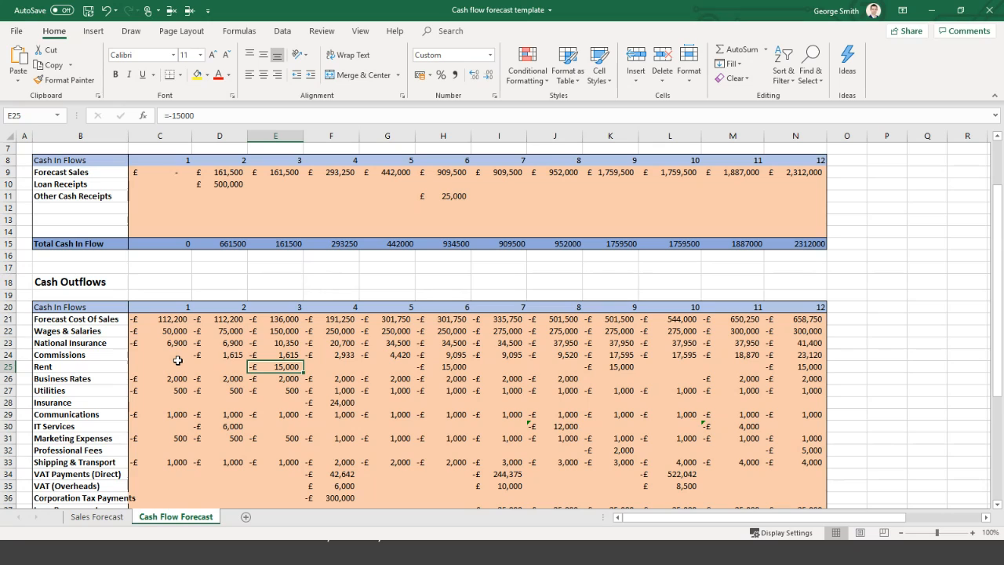
Inspect the month 2 Utilities entry in D27 and the month 4 Insurance payment in F28.
{"action": "left_click", "coordinate": [214, 391]}
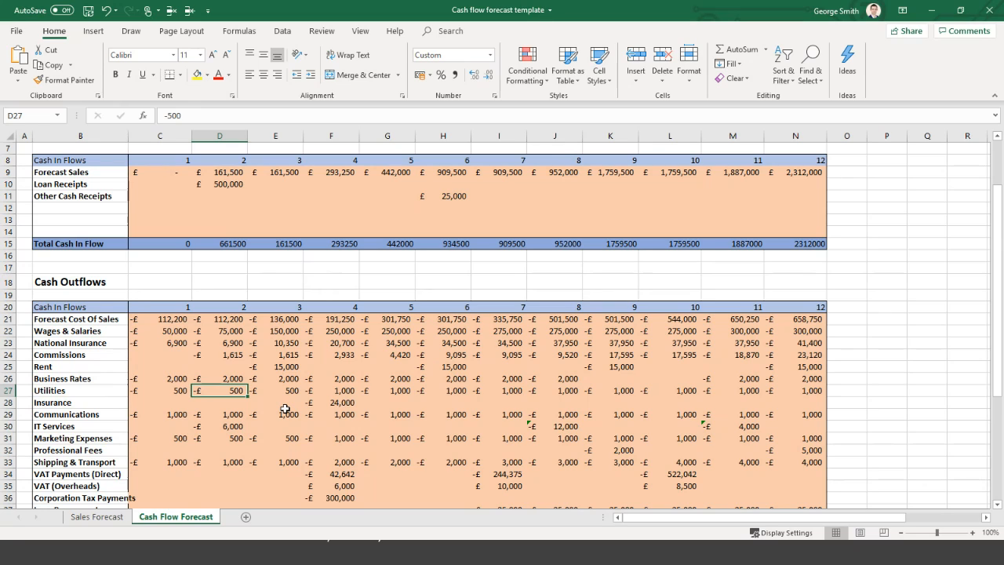
{"action": "key", "text": "Down"}
{"action": "key", "text": "Right"}
{"action": "key", "text": "Right"}
{"action": "key", "text": "Left"}
{"action": "key", "text": "Right"}
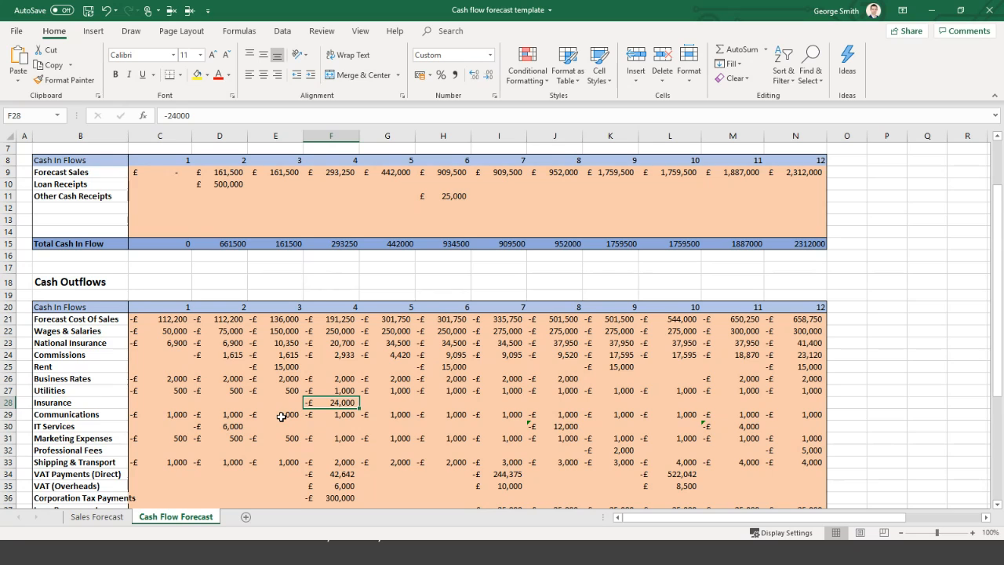
Review the outflow categories from Forecast Cost Of Sales to Shipping & Transport by selecting B21:B33.
{"action": "scroll", "coordinate": [284, 412], "scroll_direction": "down", "scroll_amount": 1}
{"action": "scroll", "coordinate": [245, 392], "scroll_direction": "down", "scroll_amount": 1}
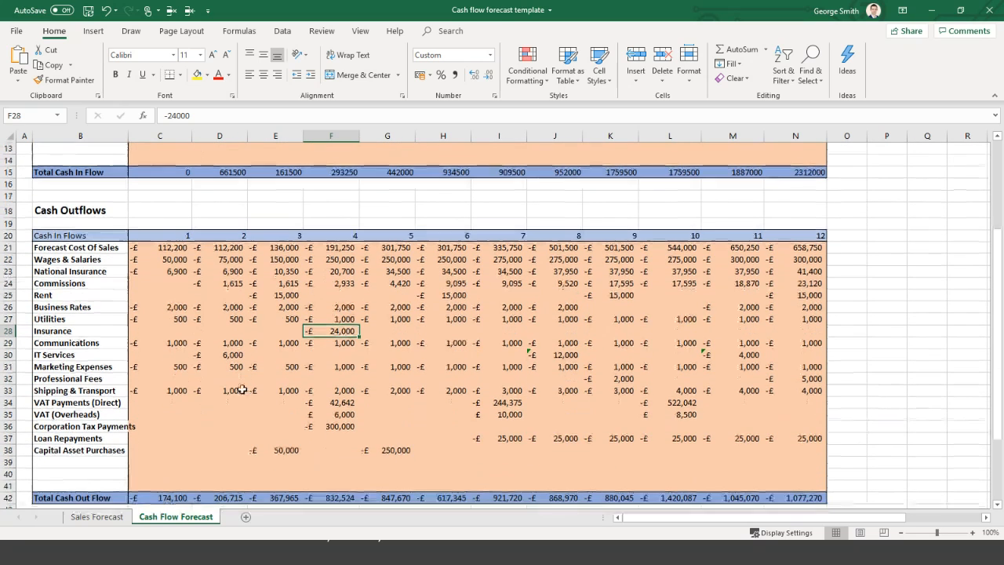
{"action": "left_click_drag", "start_coordinate": [115, 246], "coordinate": [85, 389]}
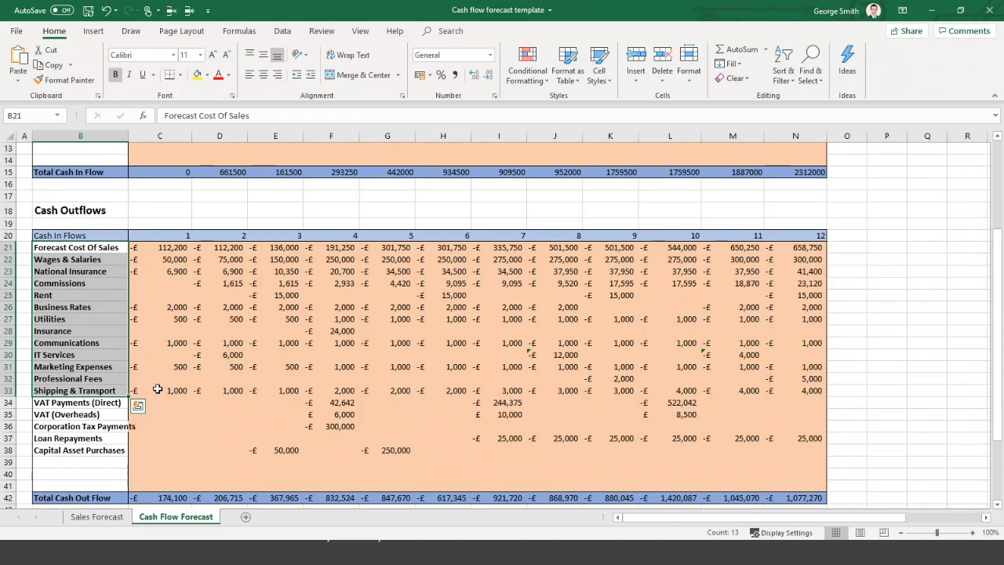
Inspect the direct and overhead VAT payments for months 4 and 7, checking the formulas in F34 and I34.
{"action": "left_click", "coordinate": [108, 402]}
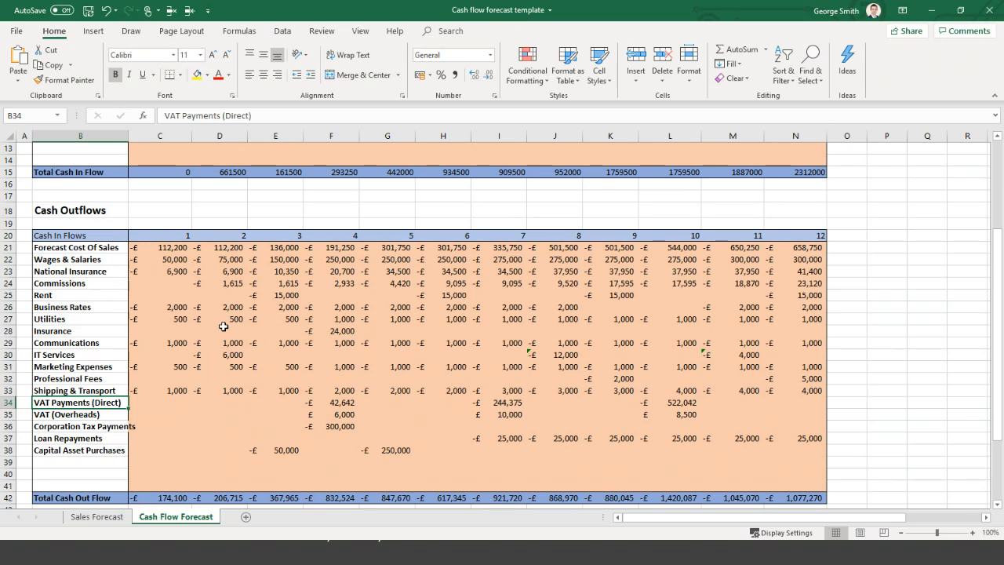
{"action": "left_click", "coordinate": [315, 402]}
{"action": "left_click_drag", "start_coordinate": [315, 402], "coordinate": [321, 414]}
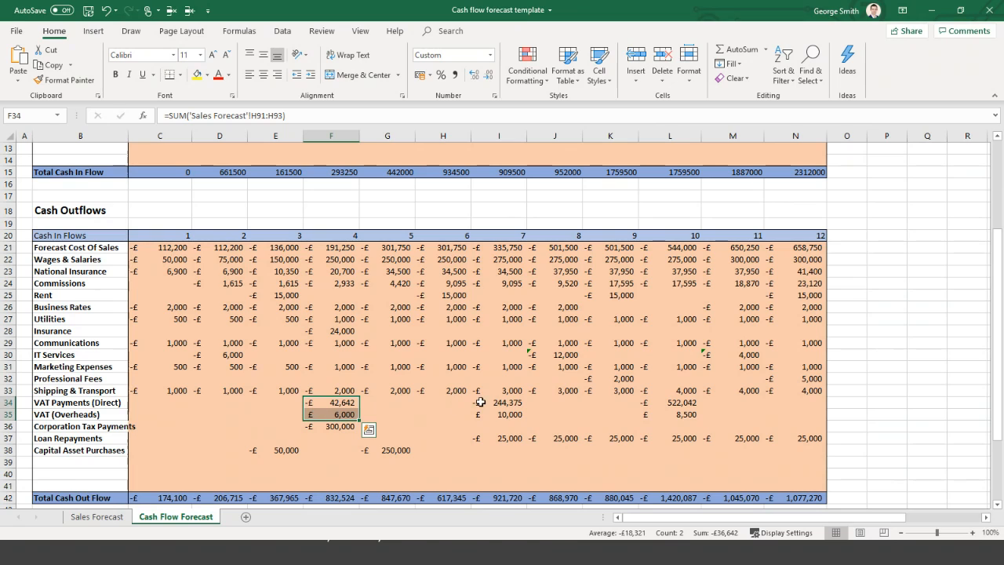
{"action": "left_click_drag", "start_coordinate": [480, 401], "coordinate": [487, 411]}
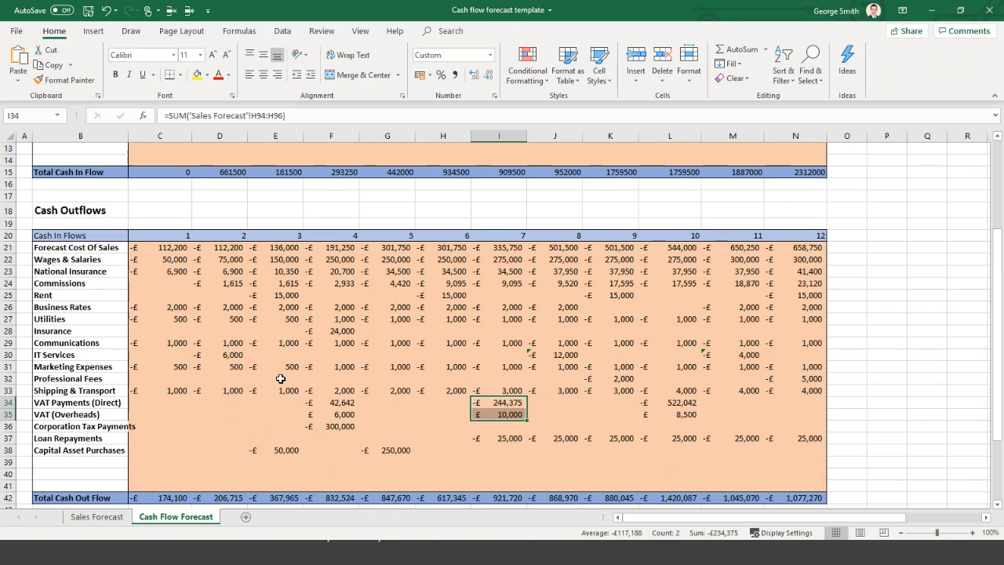
Compare the loan receipt in D10 with the first loan repayment in I37.
{"action": "scroll", "coordinate": [280, 379], "scroll_direction": "up", "scroll_amount": 3}
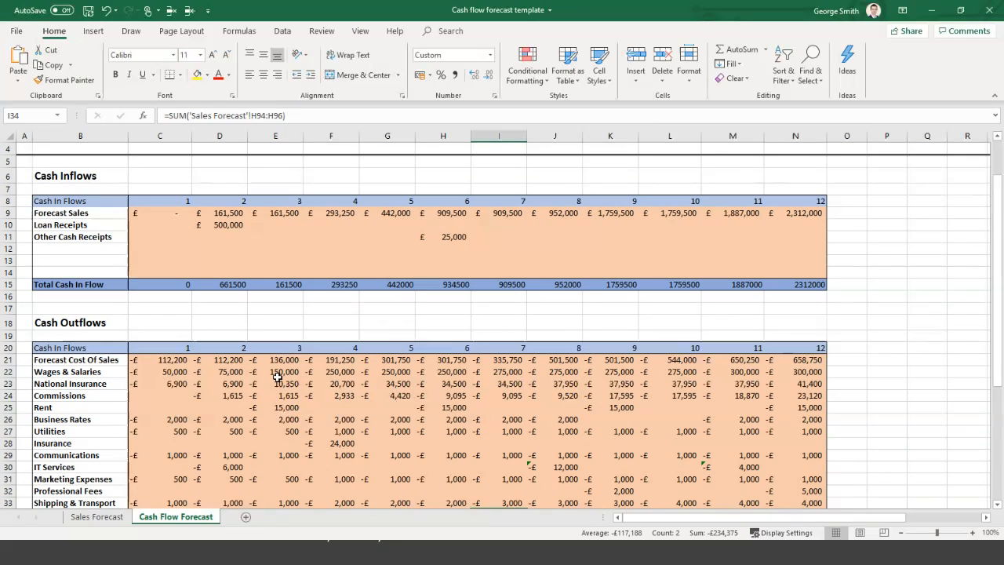
{"action": "left_click", "coordinate": [224, 228]}
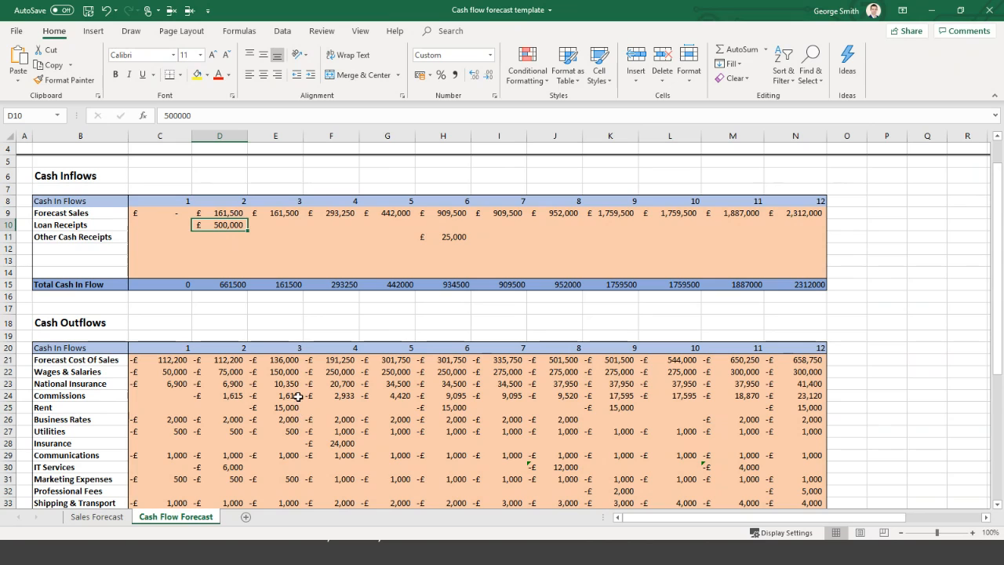
{"action": "scroll", "coordinate": [330, 415], "scroll_direction": "down", "scroll_amount": 4}
{"action": "left_click", "coordinate": [488, 402]}
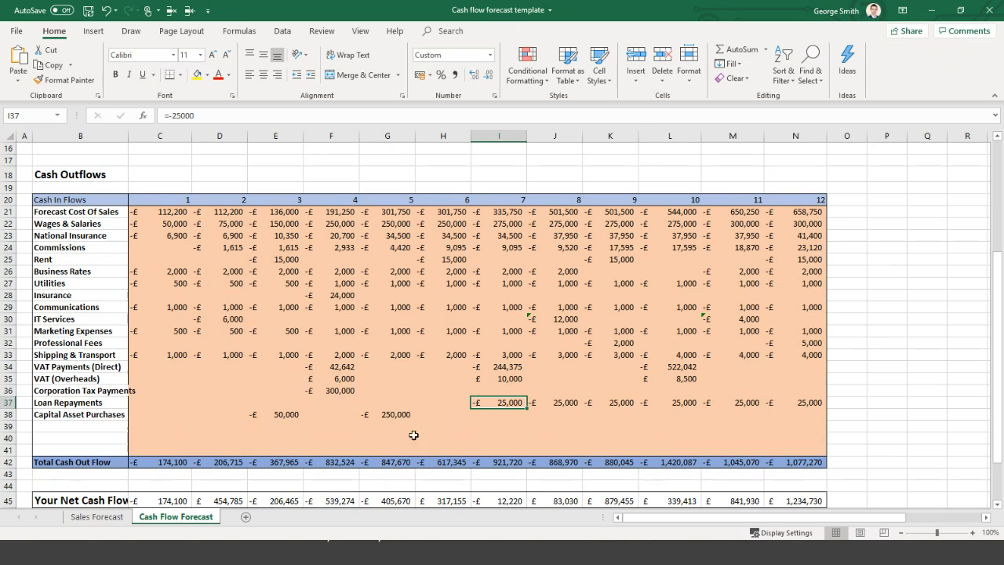
Compare the Capital Asset Purchases in E38:G38 with the other cash receipt in H11, then reselect the purchases.
{"action": "left_click_drag", "start_coordinate": [406, 414], "coordinate": [270, 415]}
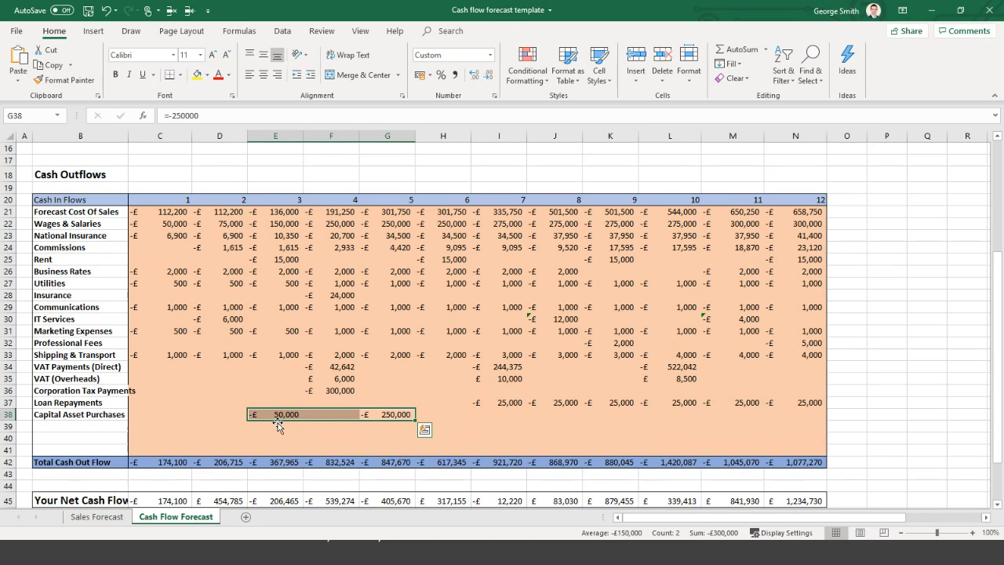
{"action": "scroll", "coordinate": [276, 415], "scroll_direction": "up", "scroll_amount": 3}
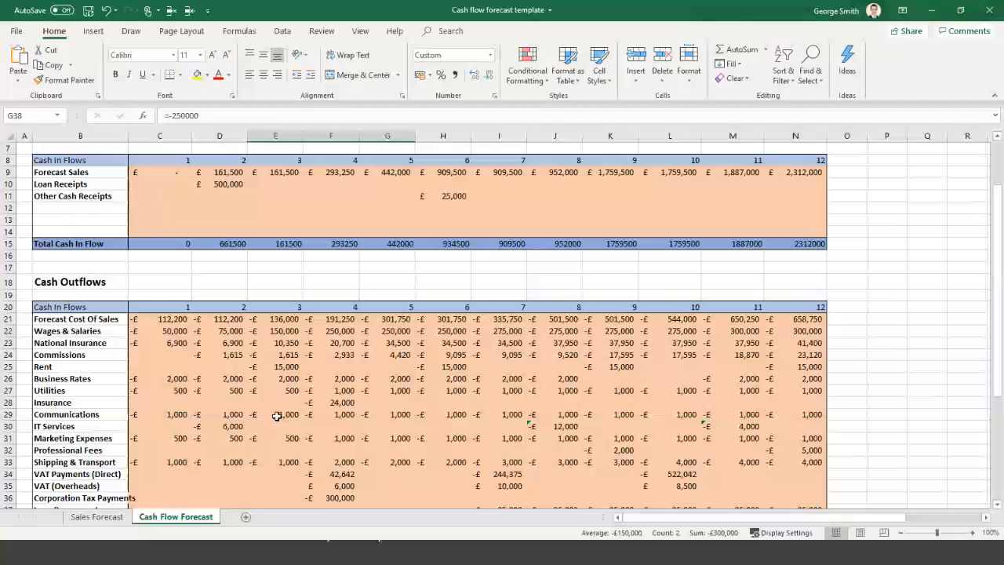
{"action": "left_click", "coordinate": [427, 196]}
{"action": "scroll", "coordinate": [425, 250], "scroll_direction": "down", "scroll_amount": 4}
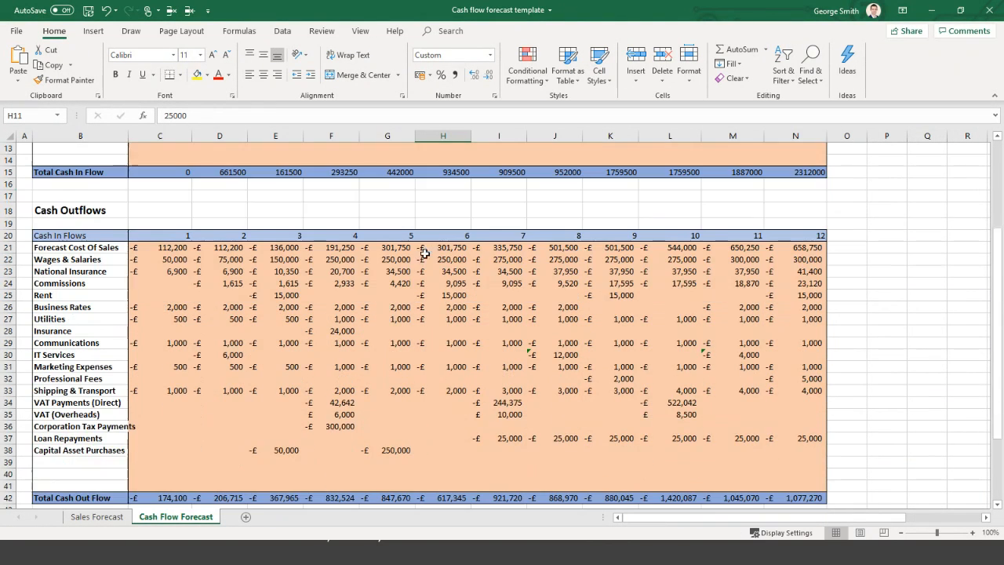
{"action": "left_click_drag", "start_coordinate": [396, 374], "coordinate": [269, 378]}
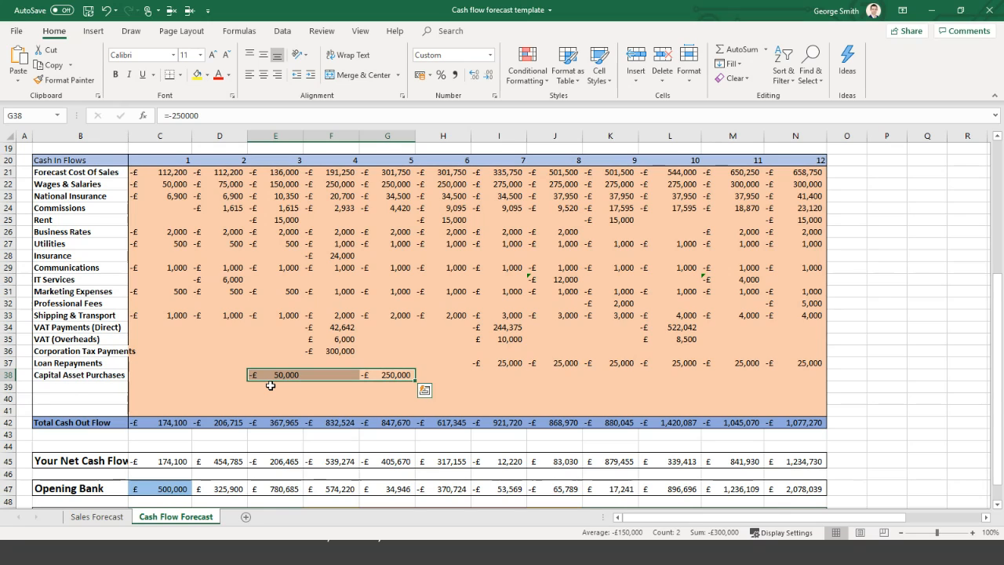
View the Net Cash Flow, Opening Bank and Closing Bank rows beneath the Cash Outflows table.
{"action": "scroll", "coordinate": [270, 385], "scroll_direction": "down", "scroll_amount": 1}
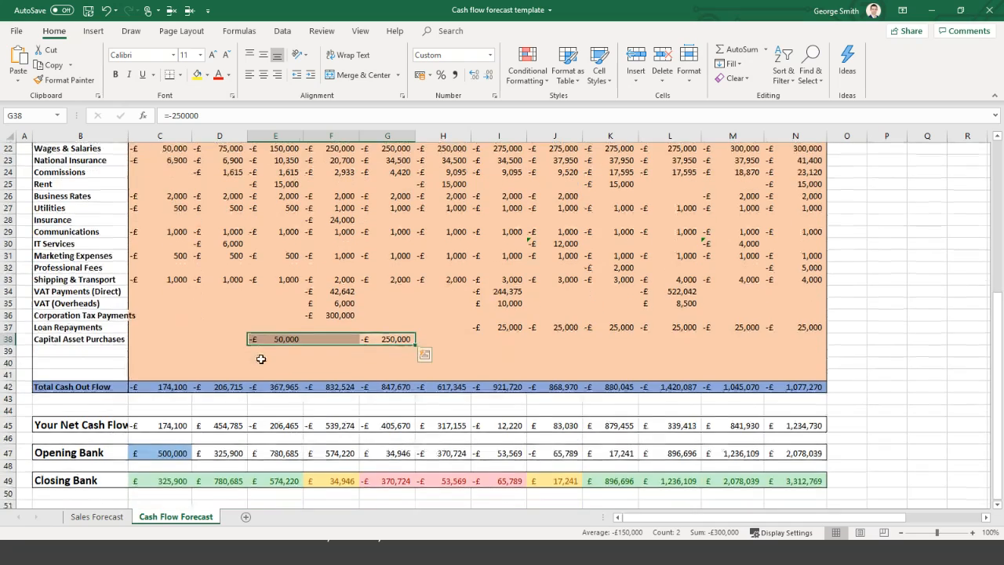
{"action": "scroll", "coordinate": [235, 314], "scroll_direction": "up", "scroll_amount": 1}
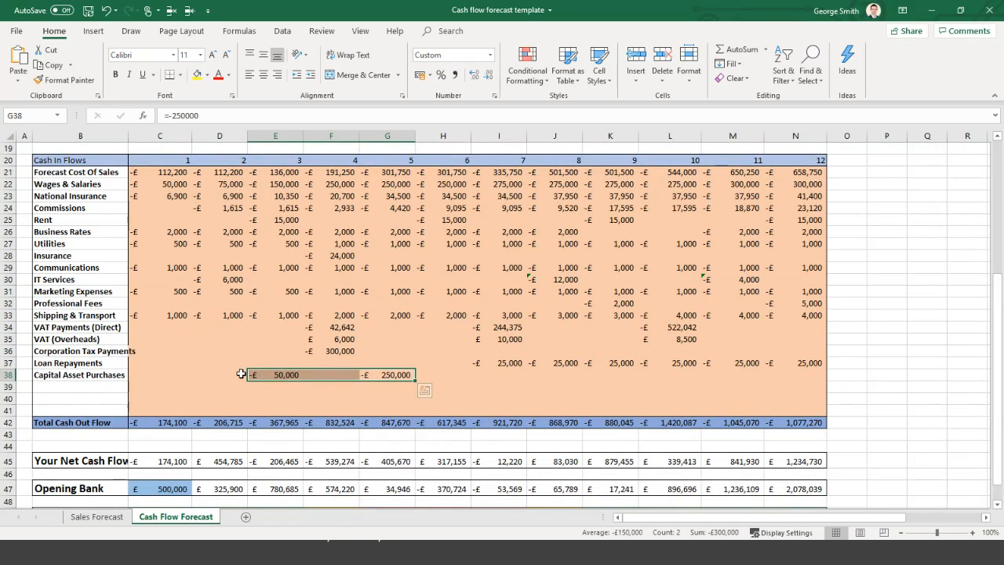
{"action": "scroll", "coordinate": [241, 373], "scroll_direction": "down", "scroll_amount": 1}
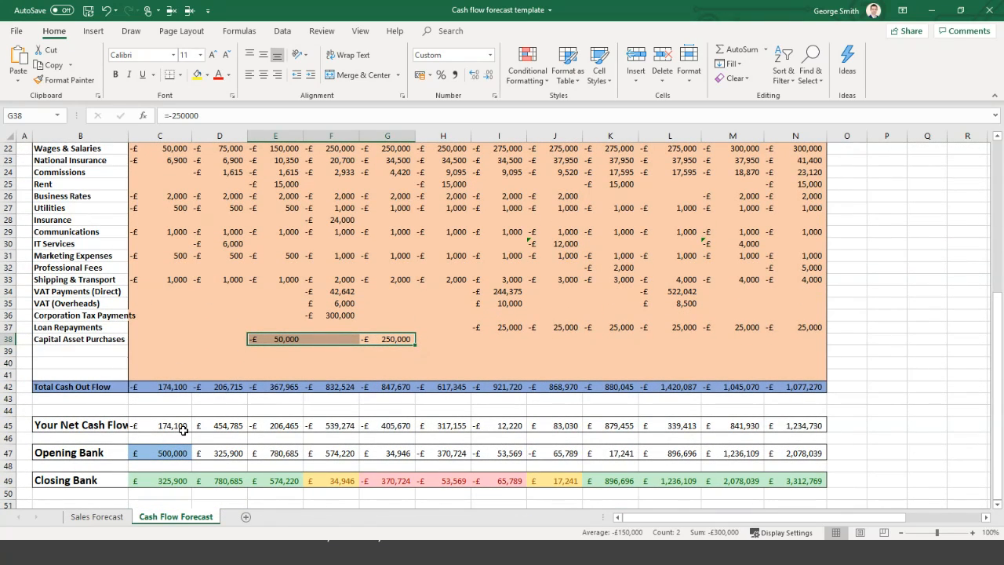
Widen column B to fit its row labels and check the Net Cash Flow formulas for months 1 to 4.
{"action": "left_click_drag", "start_coordinate": [128, 138], "coordinate": [177, 137]}
{"action": "left_click", "coordinate": [207, 425]}
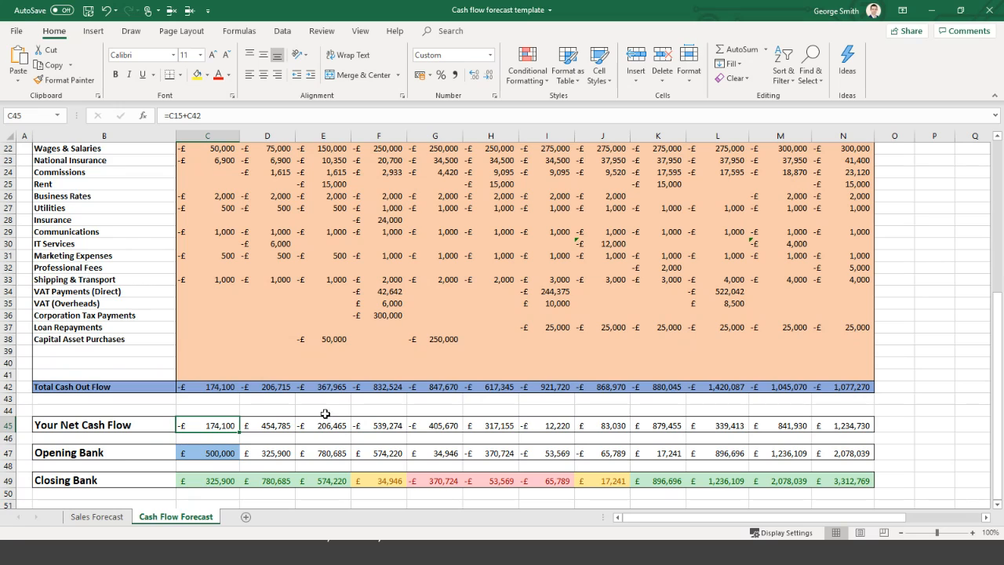
{"action": "left_click", "coordinate": [265, 425]}
{"action": "left_click", "coordinate": [317, 425]}
{"action": "left_click", "coordinate": [383, 425]}
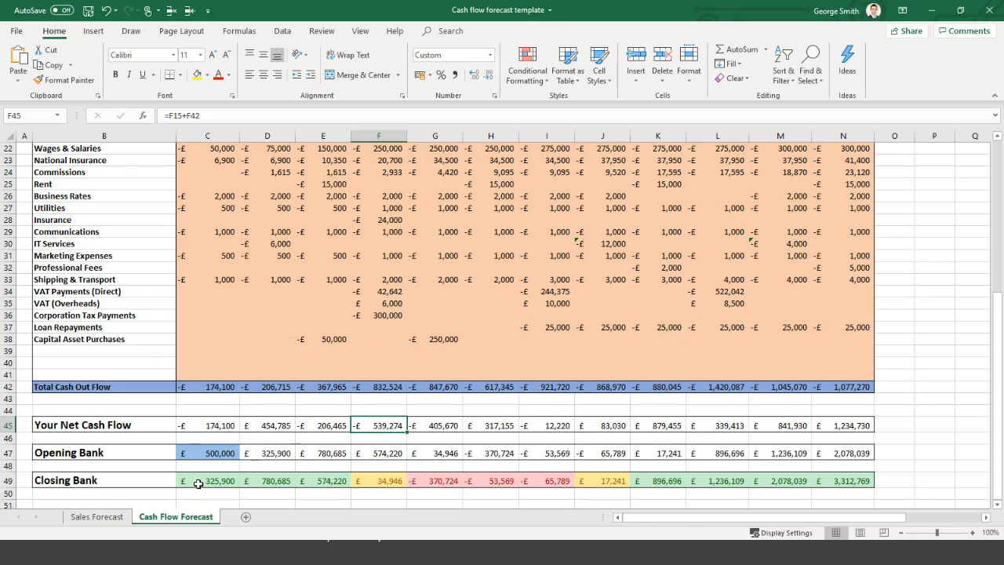
Inspect the month 1 Opening Bank value in C47 and the Closing Bank row C49:N49, including F49 and I49.
{"action": "left_click", "coordinate": [210, 454]}
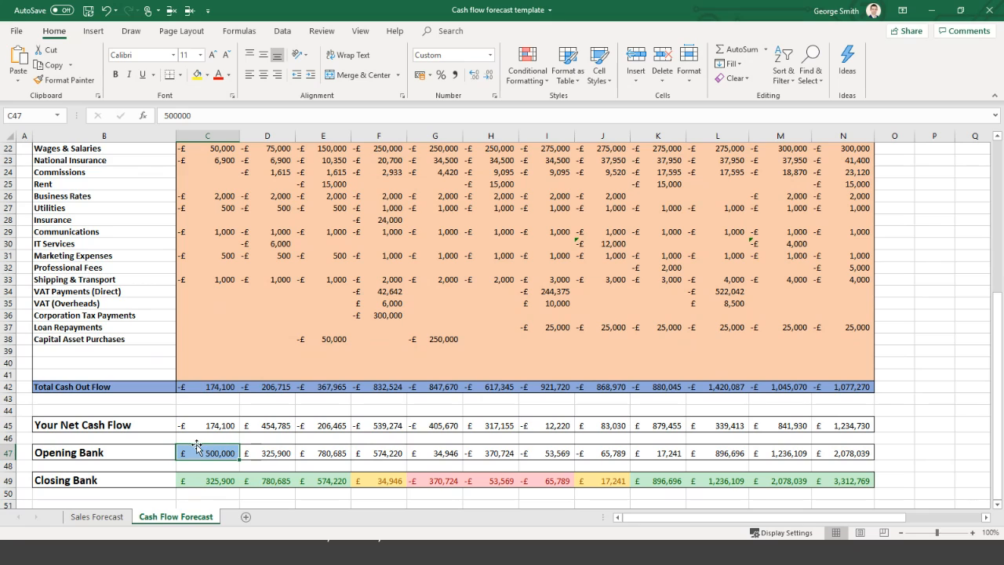
{"action": "left_click_drag", "start_coordinate": [198, 478], "coordinate": [858, 483]}
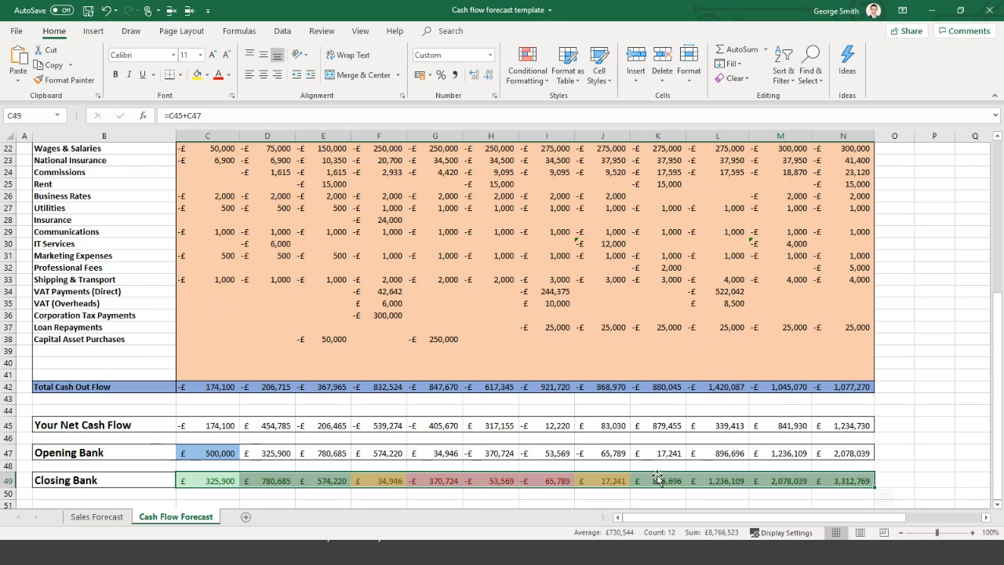
{"action": "left_click", "coordinate": [395, 480]}
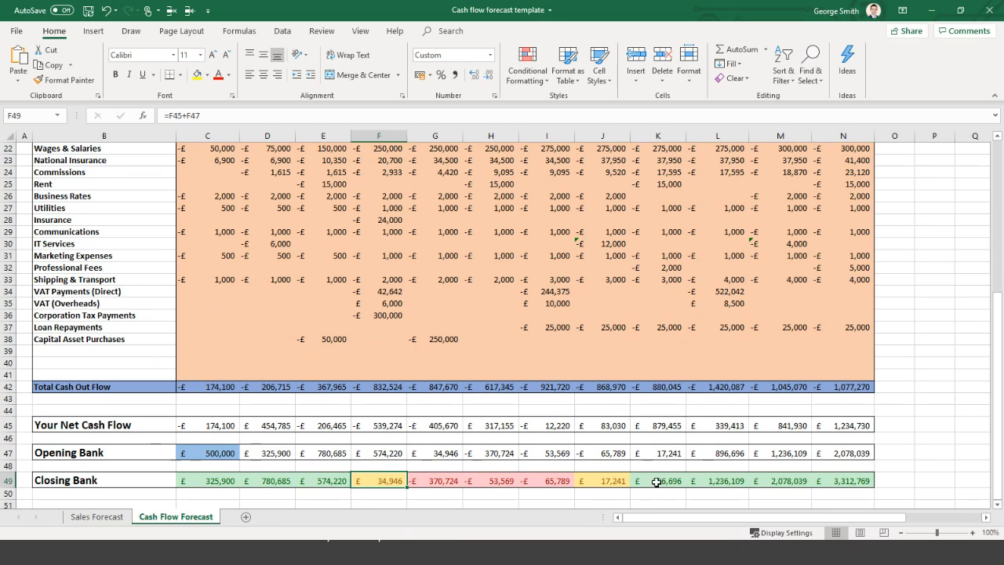
{"action": "left_click", "coordinate": [564, 484]}
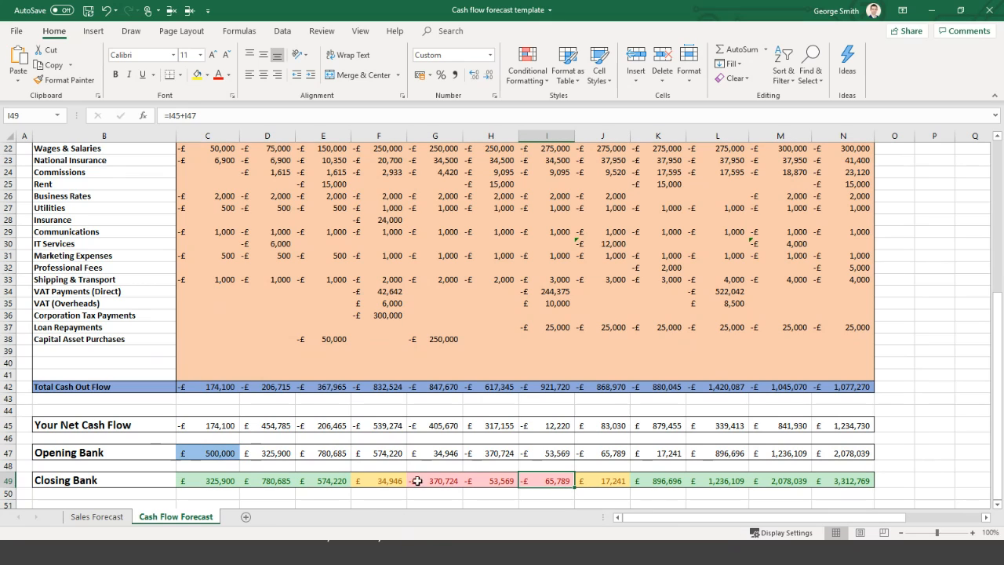
Compare the red closing balances in G49:I49 with the month 12 closing balance in N49.
{"action": "left_click_drag", "start_coordinate": [415, 481], "coordinate": [553, 482]}
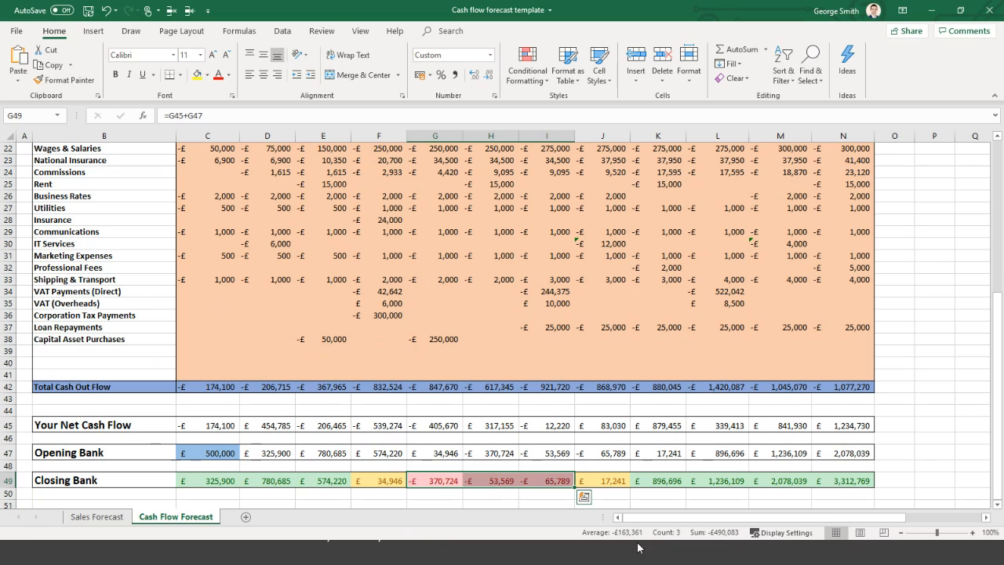
{"action": "scroll", "coordinate": [719, 471], "scroll_direction": "up", "scroll_amount": 1}
{"action": "scroll", "coordinate": [753, 470], "scroll_direction": "down", "scroll_amount": 1}
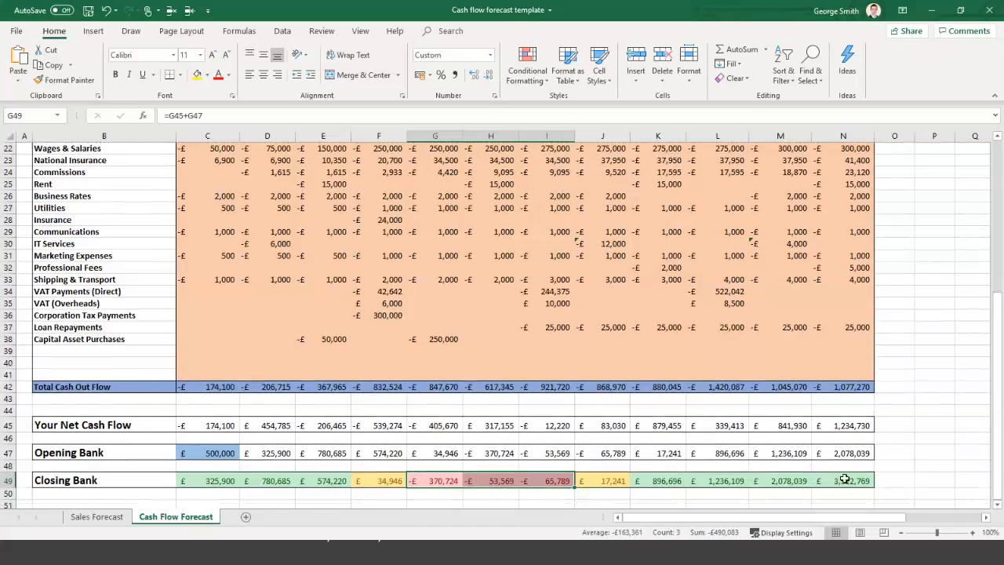
{"action": "left_click", "coordinate": [839, 479]}
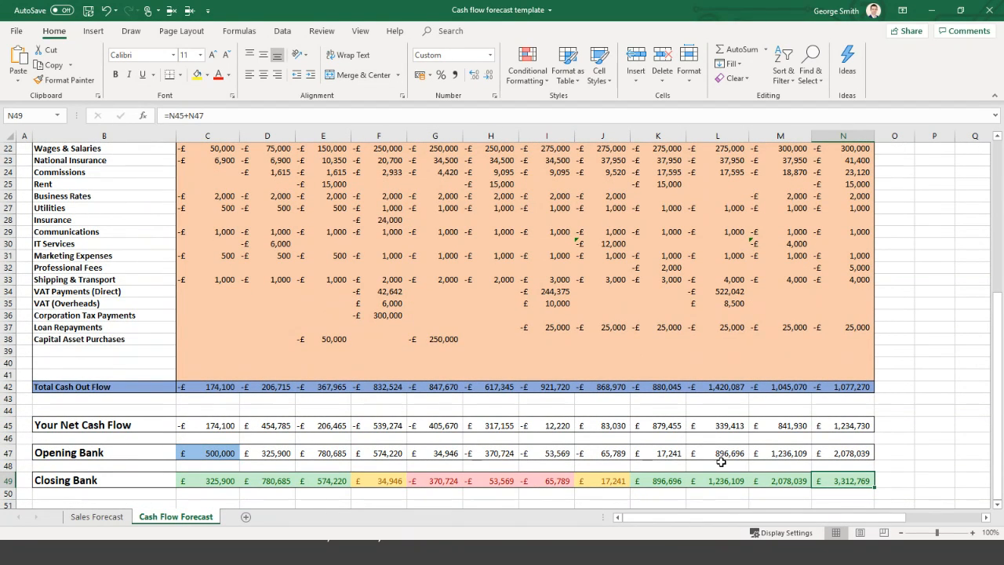
Compare the closing balances in I49:G49 with the capital asset purchase in G38 and the corporation tax payment in F36.
{"action": "scroll", "coordinate": [720, 461], "scroll_direction": "down", "scroll_amount": 3}
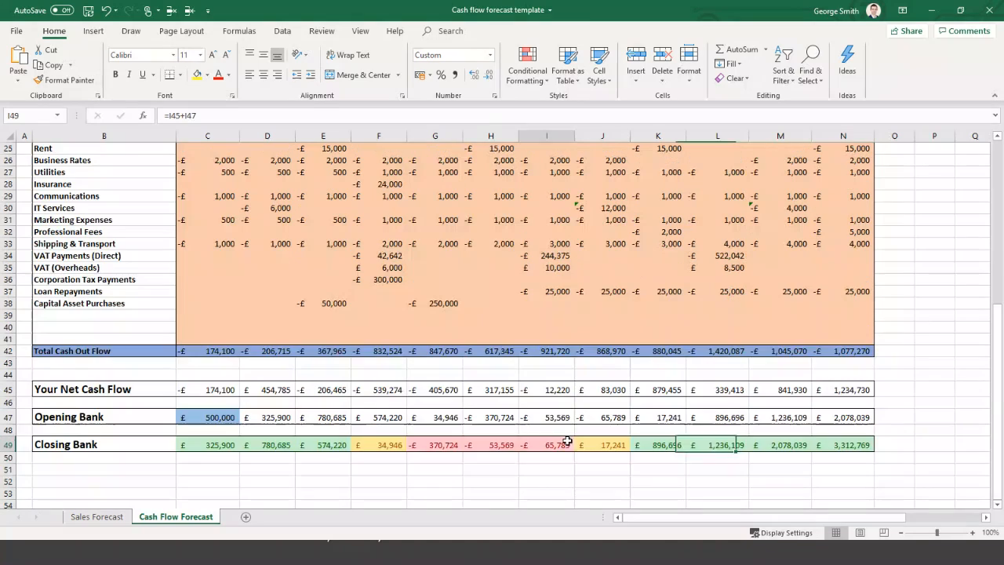
{"action": "left_click_drag", "start_coordinate": [553, 444], "coordinate": [435, 444]}
{"action": "scroll", "coordinate": [478, 499], "scroll_direction": "up", "scroll_amount": 8}
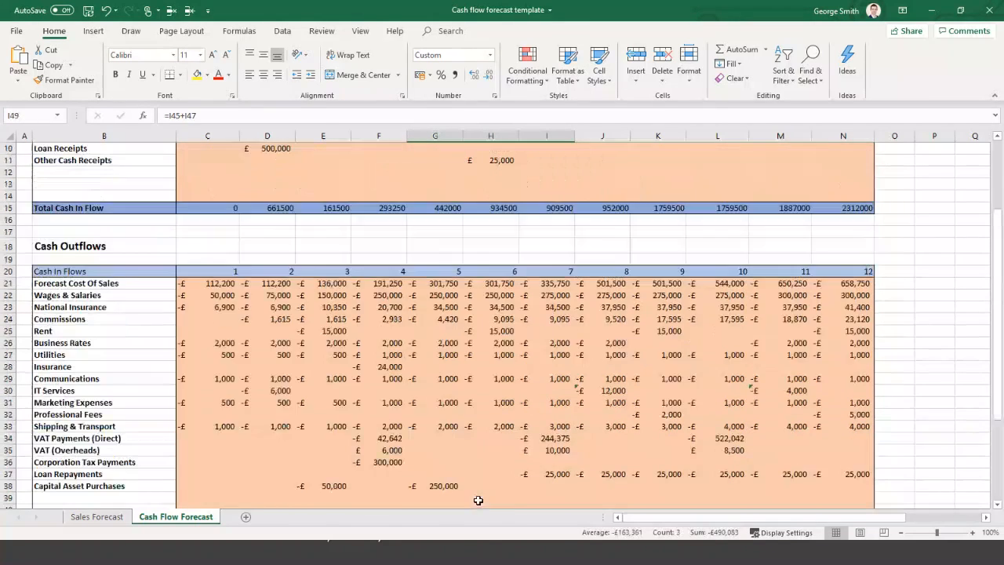
{"action": "scroll", "coordinate": [544, 301], "scroll_direction": "down", "scroll_amount": 4}
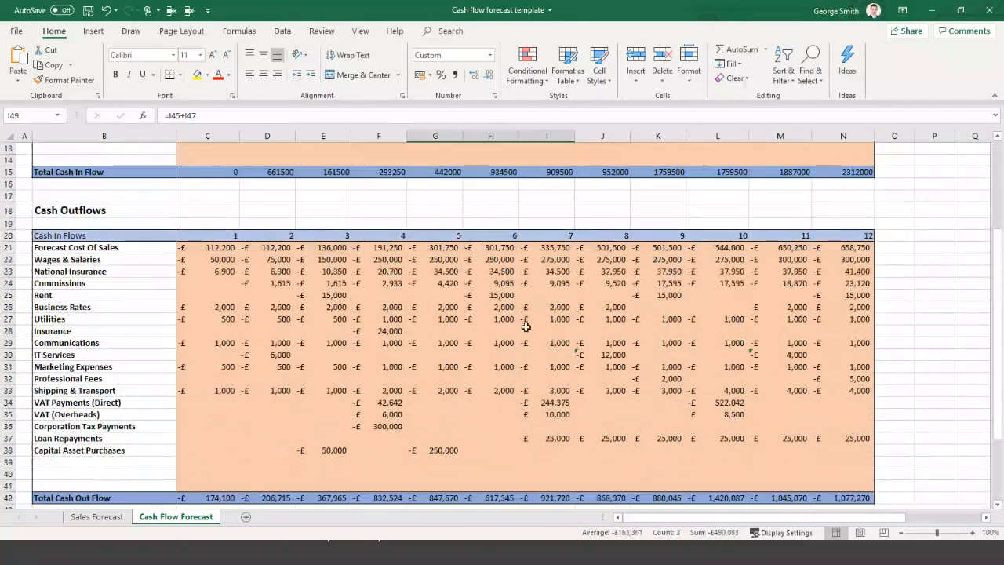
{"action": "left_click", "coordinate": [441, 449]}
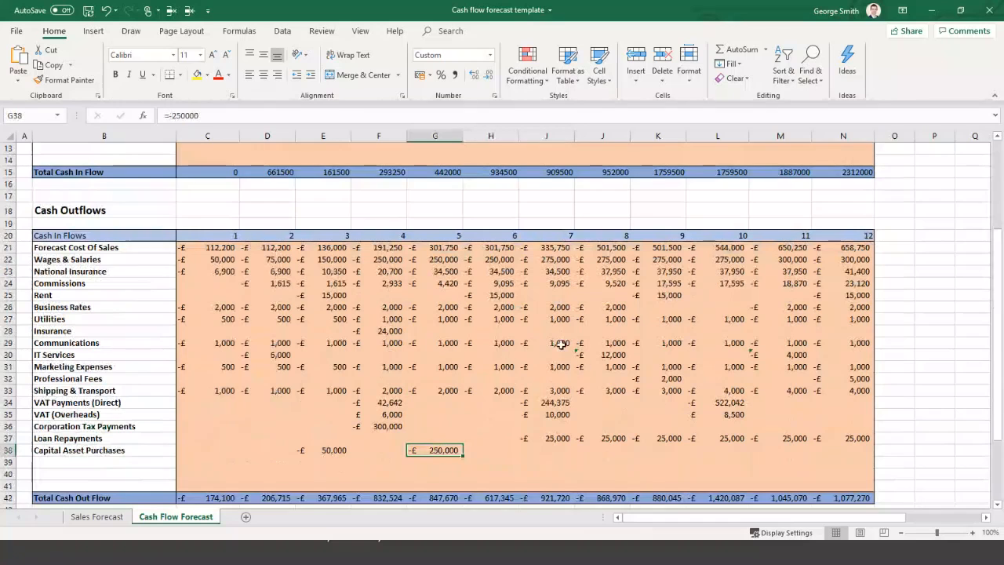
{"action": "left_click", "coordinate": [385, 423]}
Reselect the closing balances for months 5 to 7 in G49:I49 and review the Cash Outflows table.
{"action": "scroll", "coordinate": [511, 395], "scroll_direction": "down", "scroll_amount": 5}
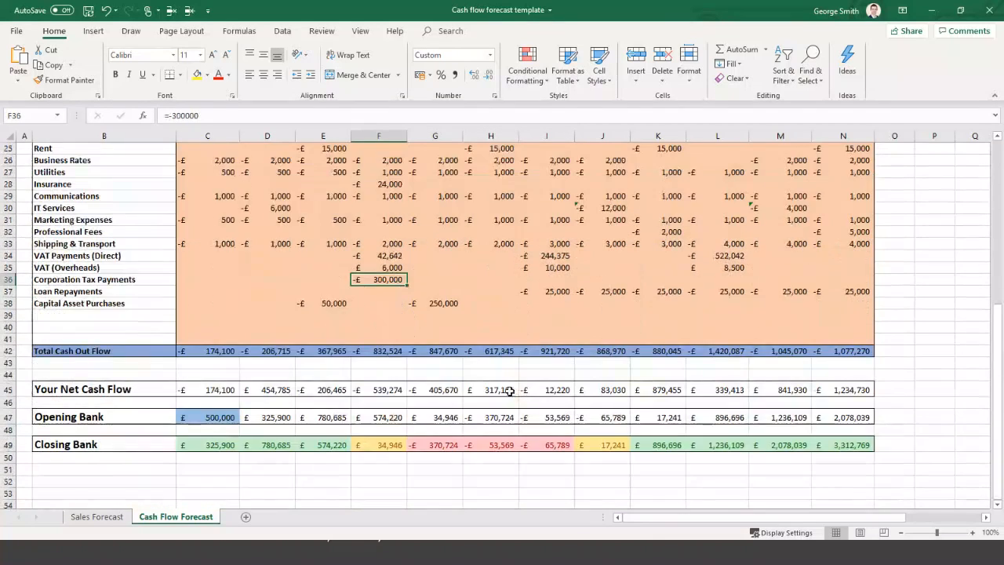
{"action": "left_click_drag", "start_coordinate": [434, 409], "coordinate": [530, 408]}
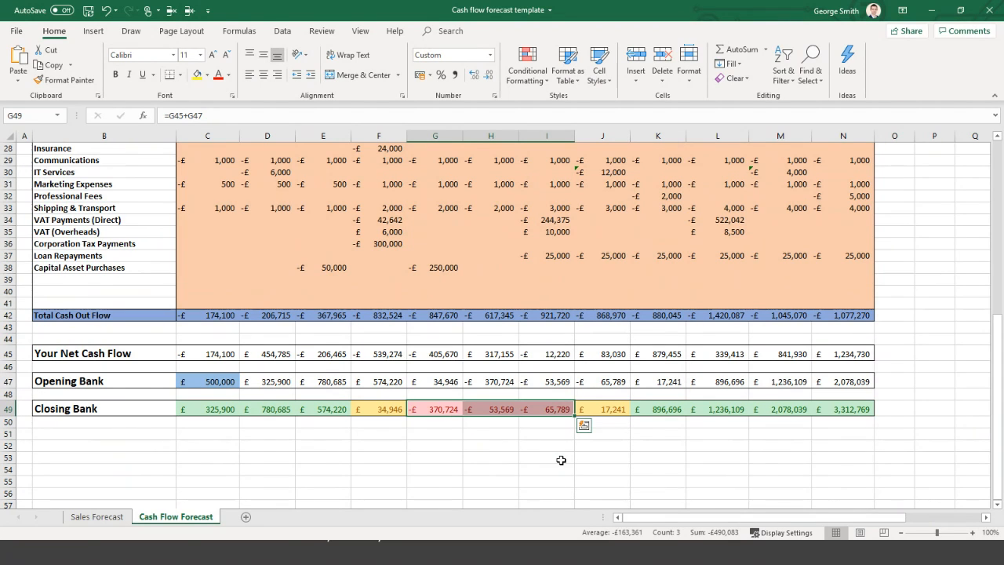
{"action": "scroll", "coordinate": [499, 426], "scroll_direction": "up", "scroll_amount": 1}
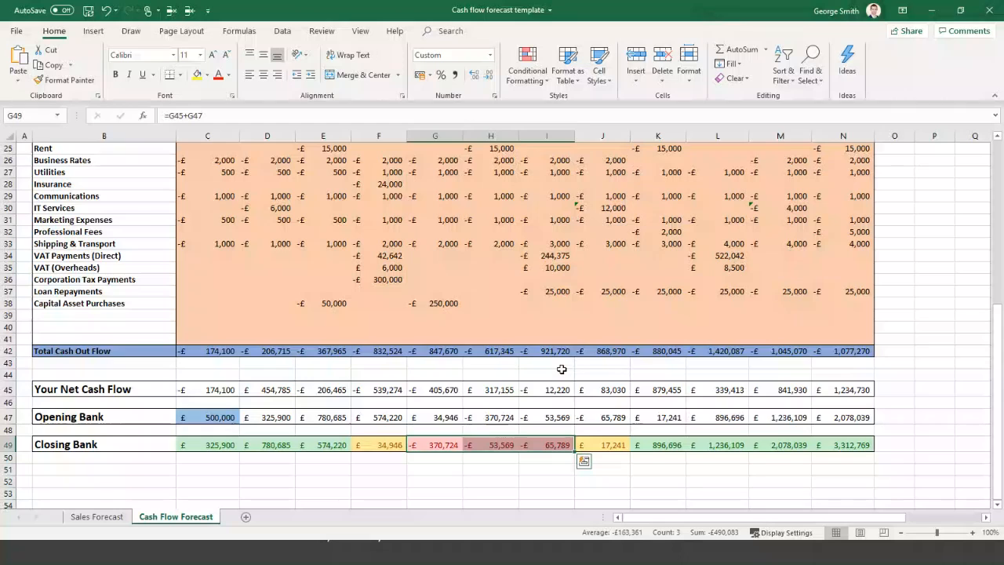
{"action": "scroll", "coordinate": [485, 379], "scroll_direction": "up", "scroll_amount": 3}
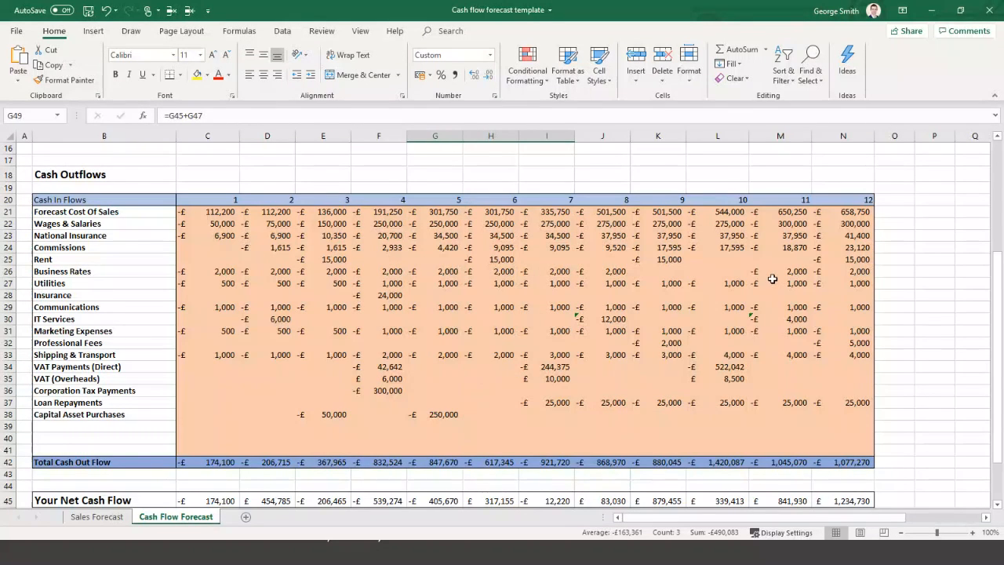
Switch from the workbook back to the slide show and advance to the Questions & Answers slide.
{"action": "left_click", "coordinate": [930, 11]}
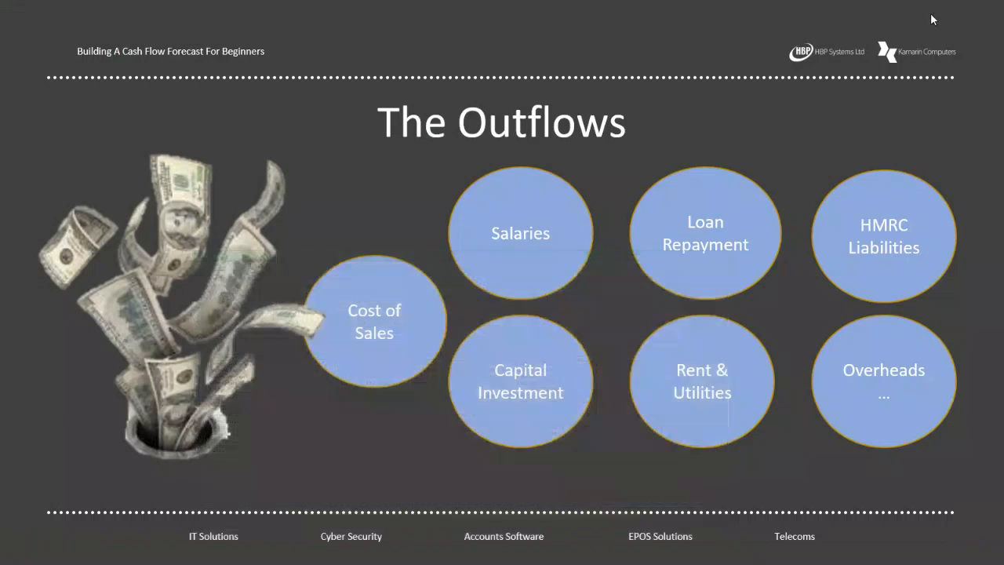
{"action": "left_click", "coordinate": [753, 155]}
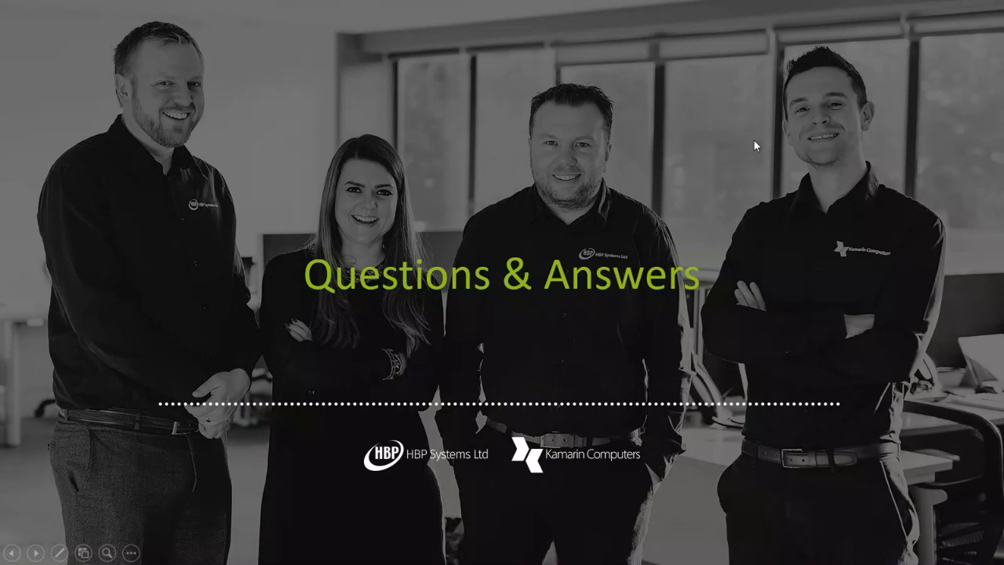